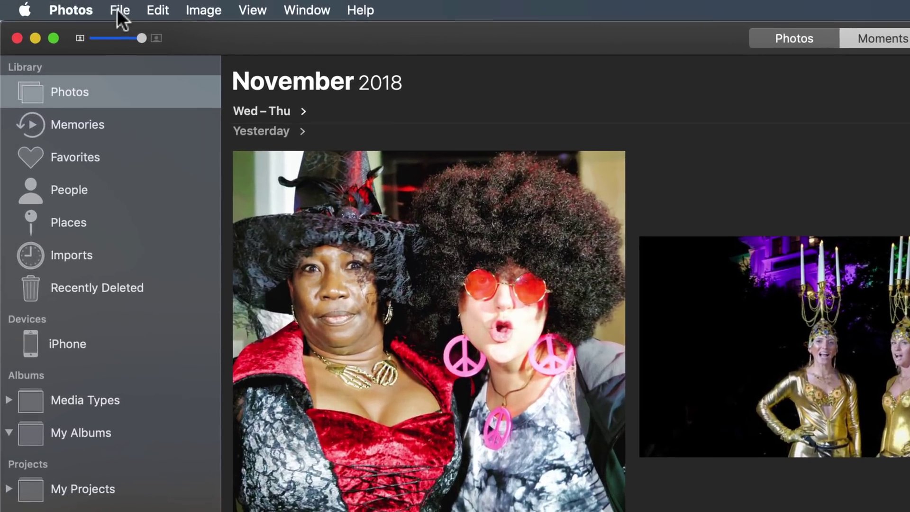
Create a new folder named 2018 under My Albums
click(119, 11)
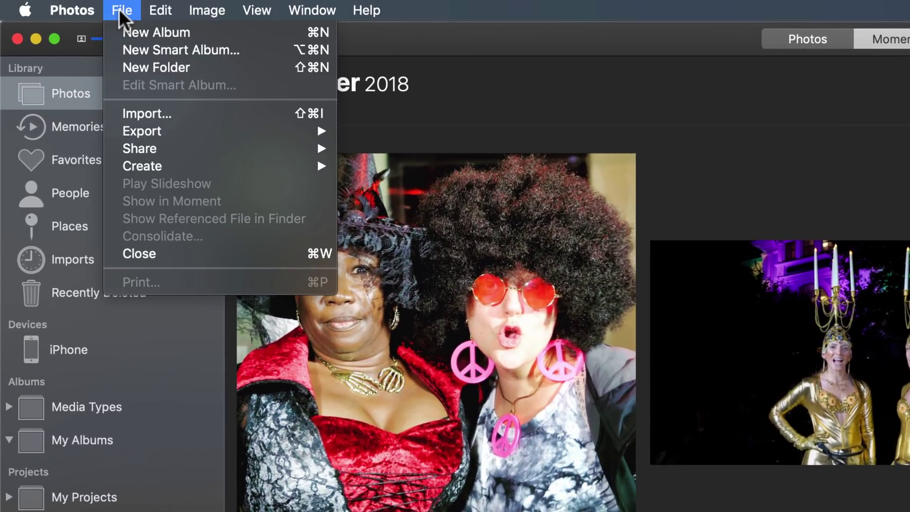
click(134, 67)
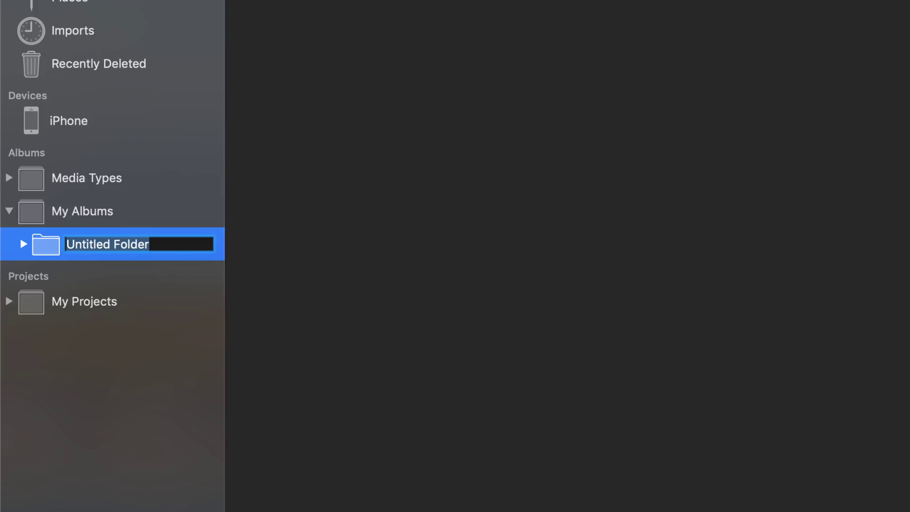
text(2018)
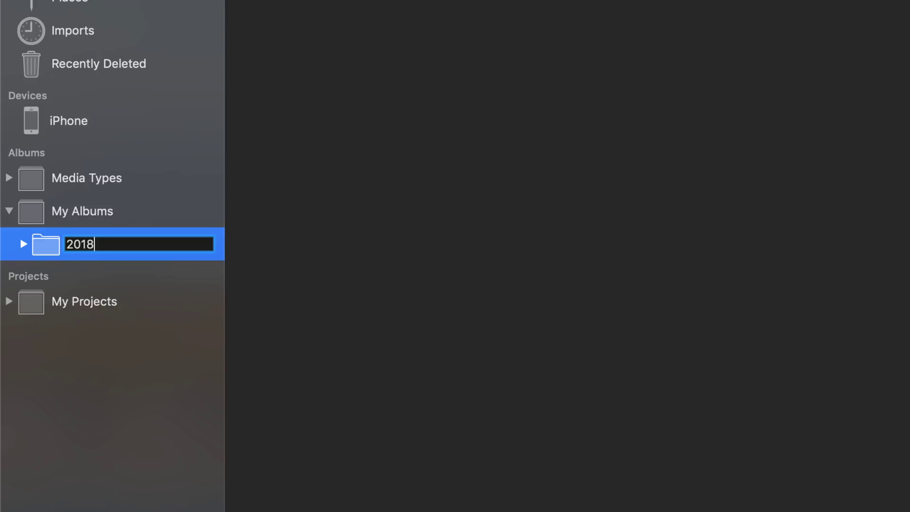
key(Return)
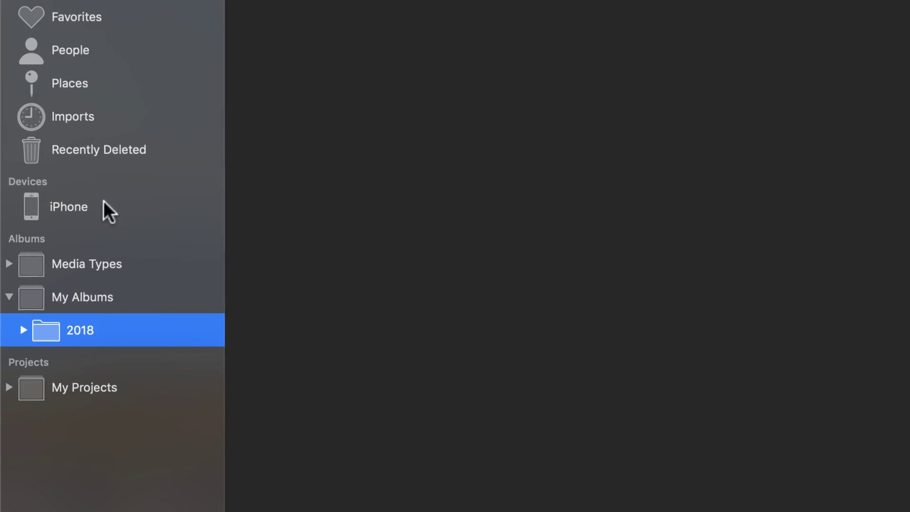
Start a new smart album inside the 2018 folder and name it 2018
click(122, 11)
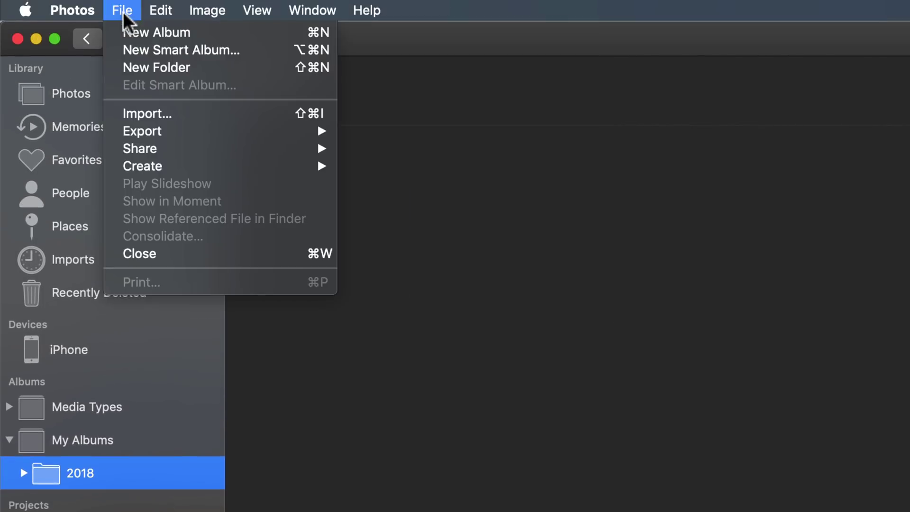
click(133, 49)
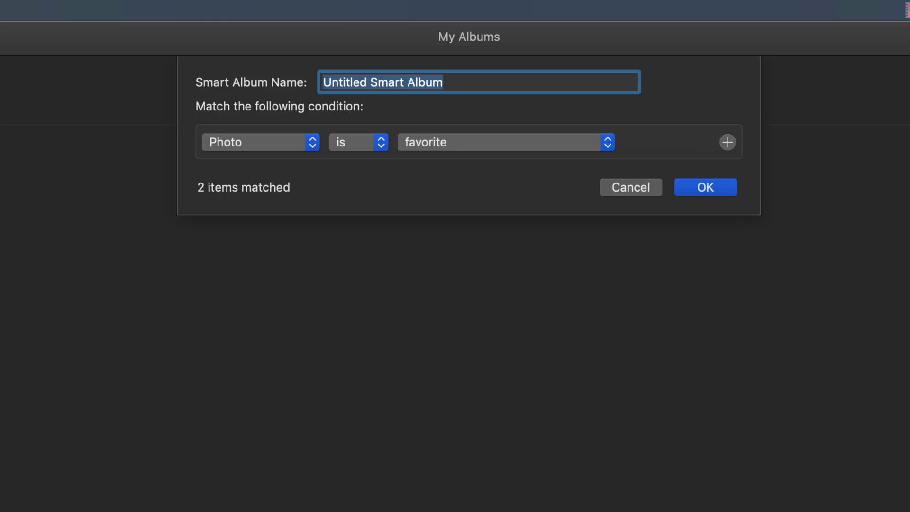
text(201)
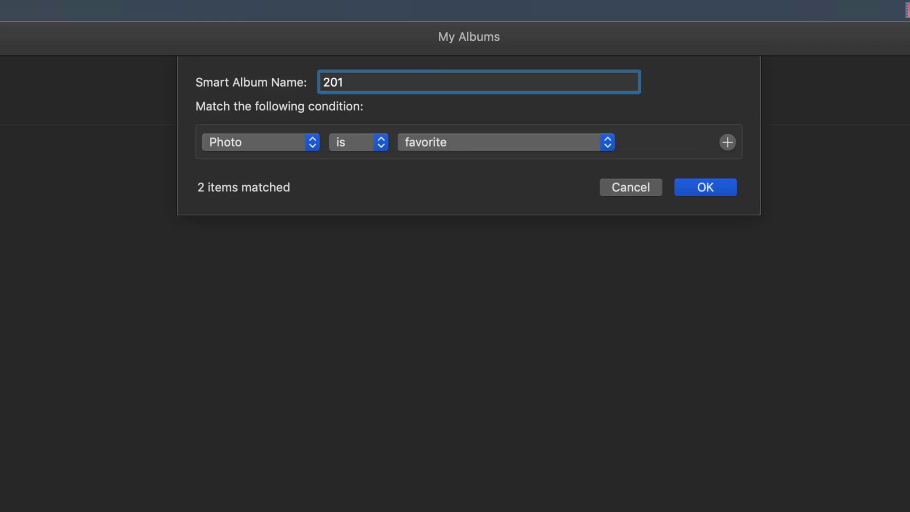
text(8)
Set the smart album's condition to Date Captured is in the range 1/1/2018 to 12/31/2018
click(291, 135)
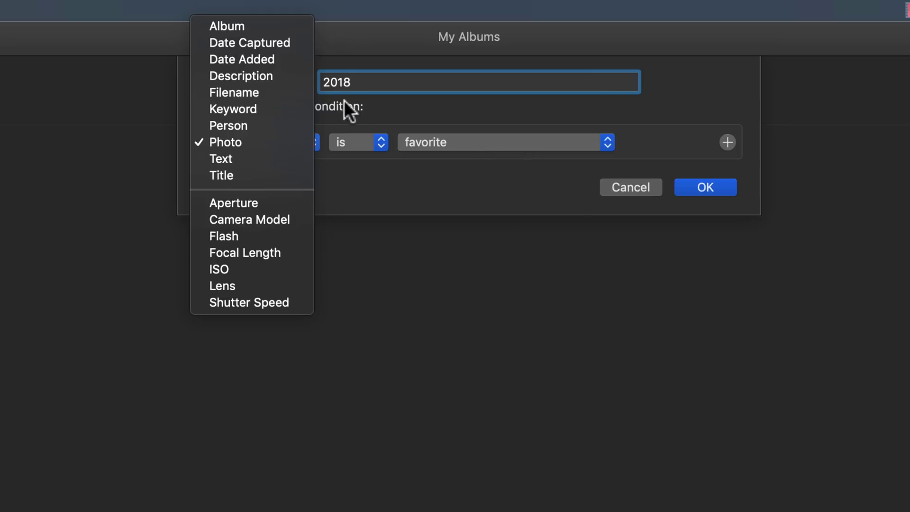
click(241, 41)
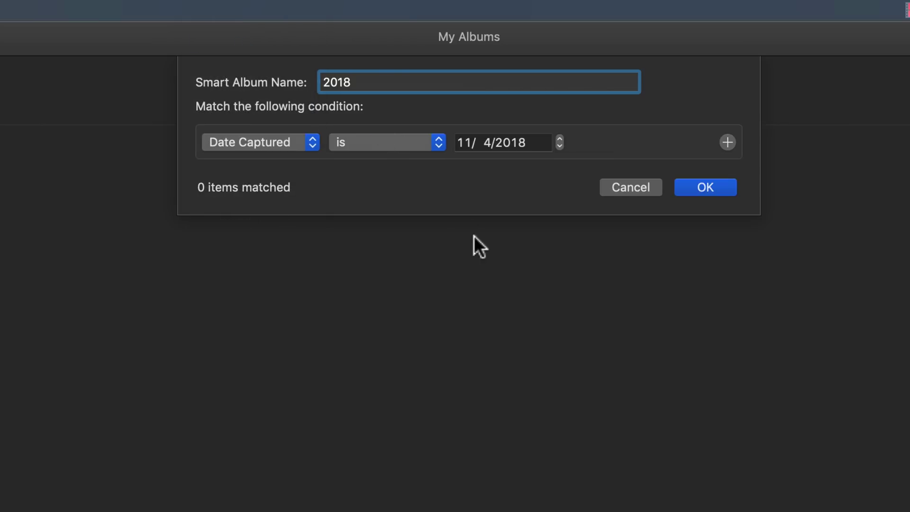
click(431, 142)
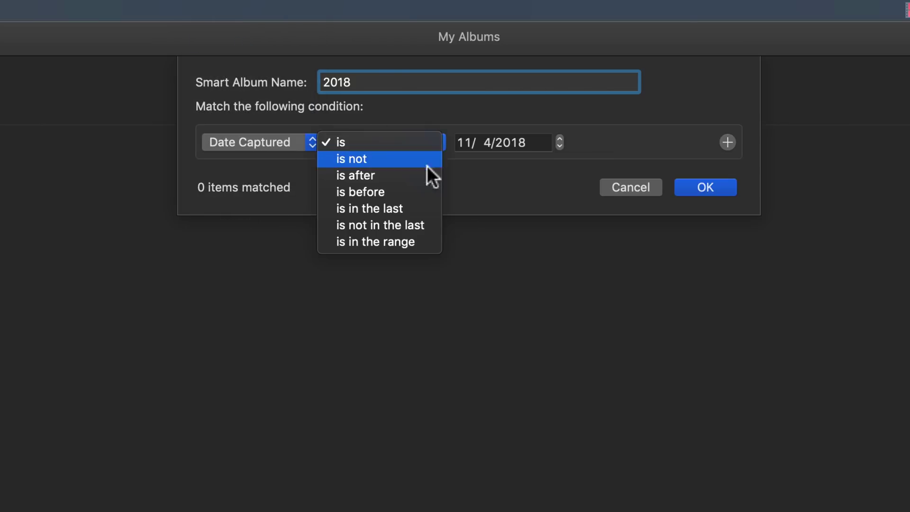
click(417, 242)
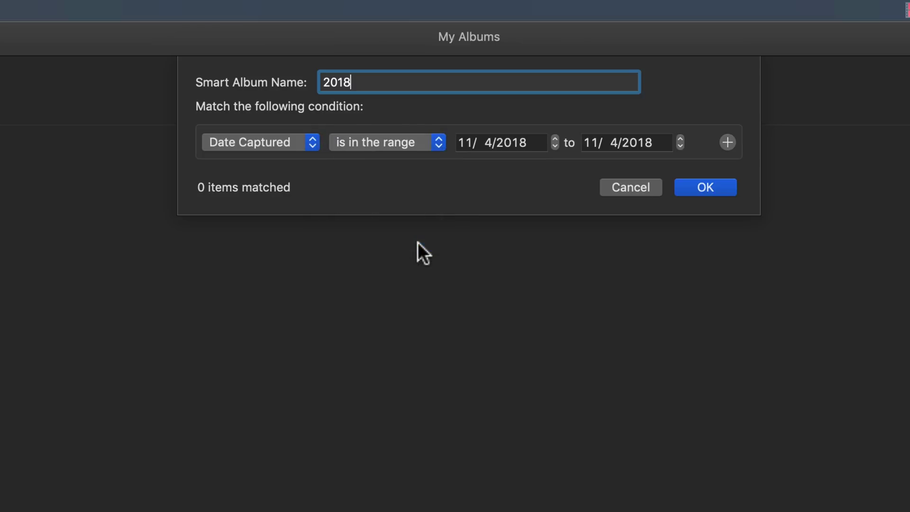
click(463, 142)
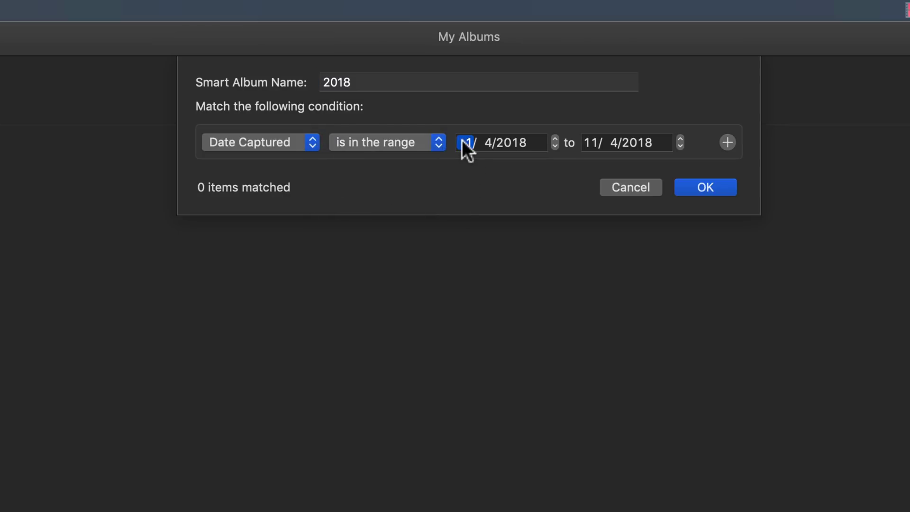
click(481, 141)
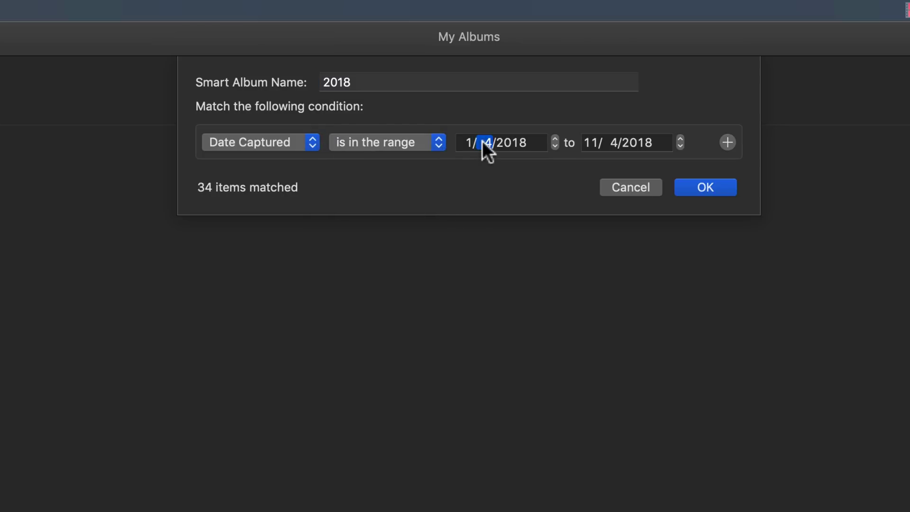
click(588, 142)
Add a second condition, Album is not Any, require all conditions to match, and create the smart album
click(728, 141)
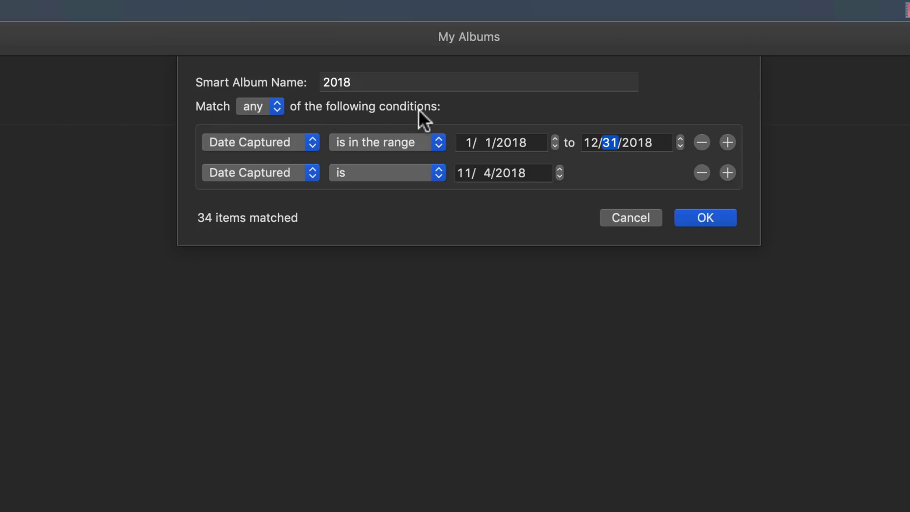
click(276, 102)
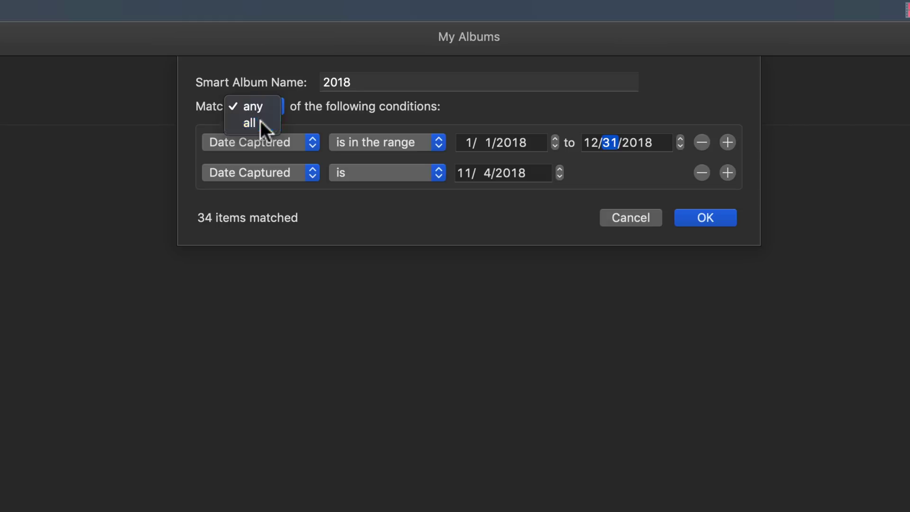
click(261, 121)
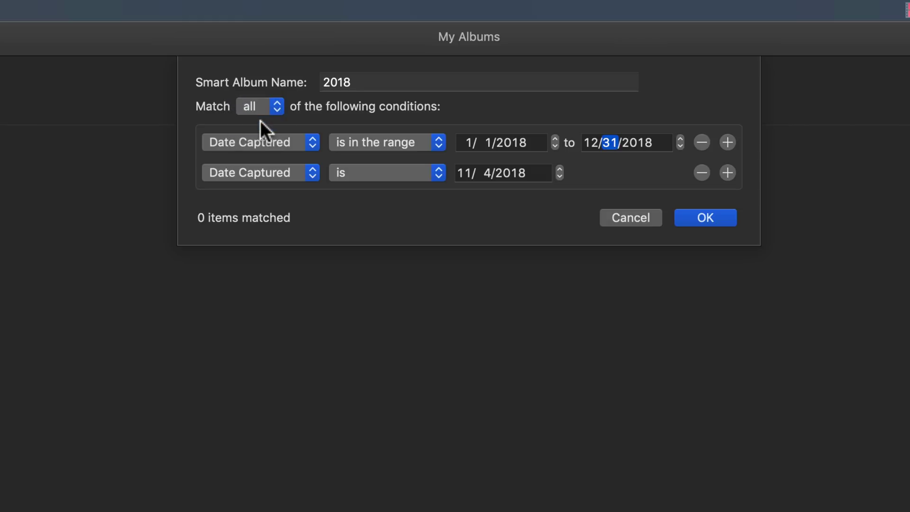
click(223, 174)
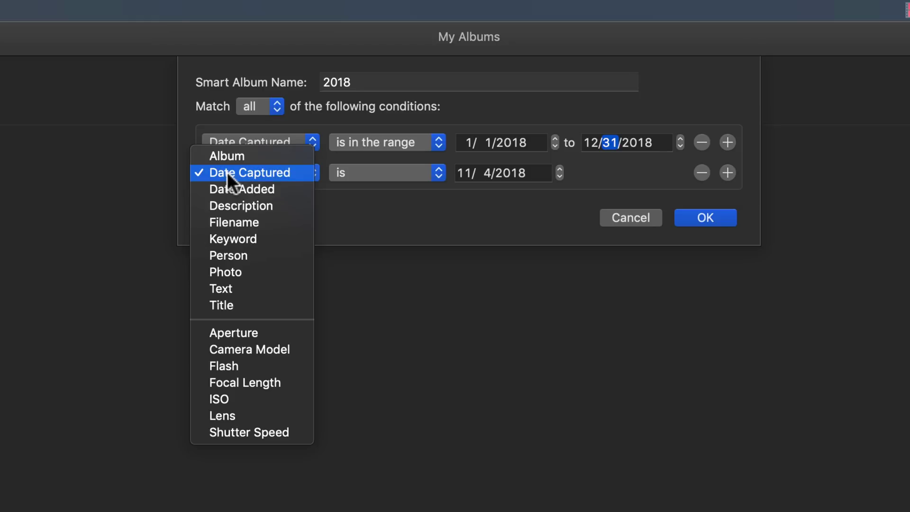
click(229, 159)
click(364, 171)
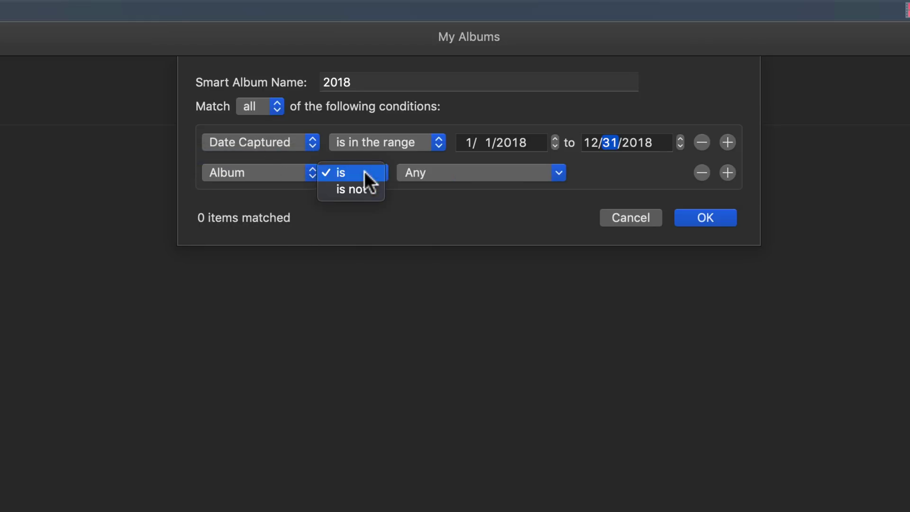
click(360, 183)
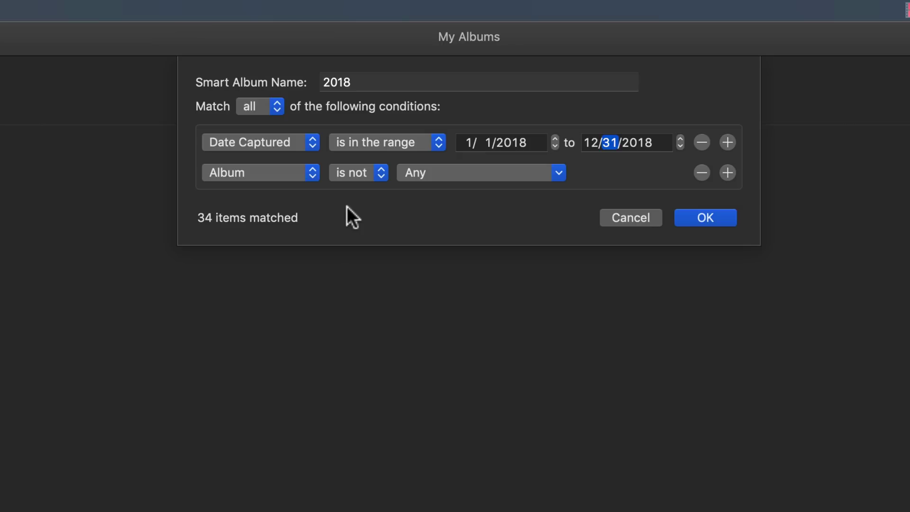
key(Return)
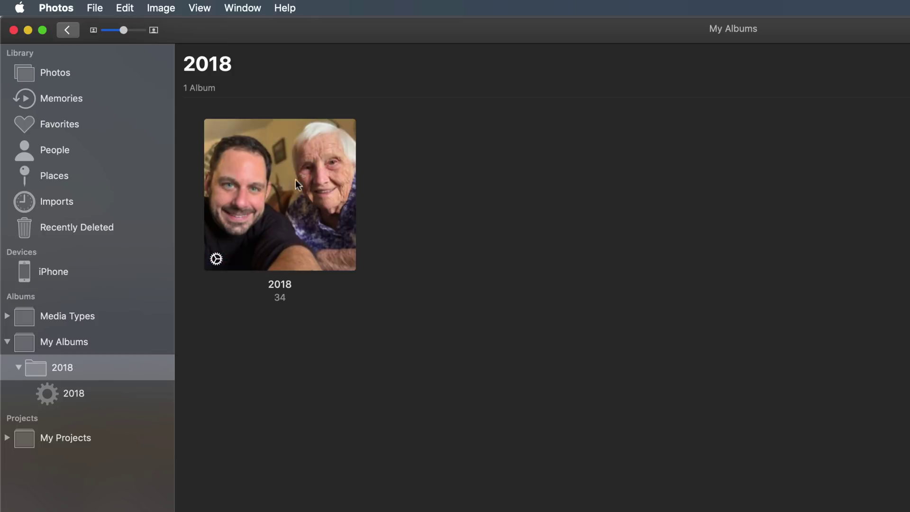
Make a new album named Truro Drone Shots from the five consecutive beach cottage photos in the 2018 smart album
double_click(285, 186)
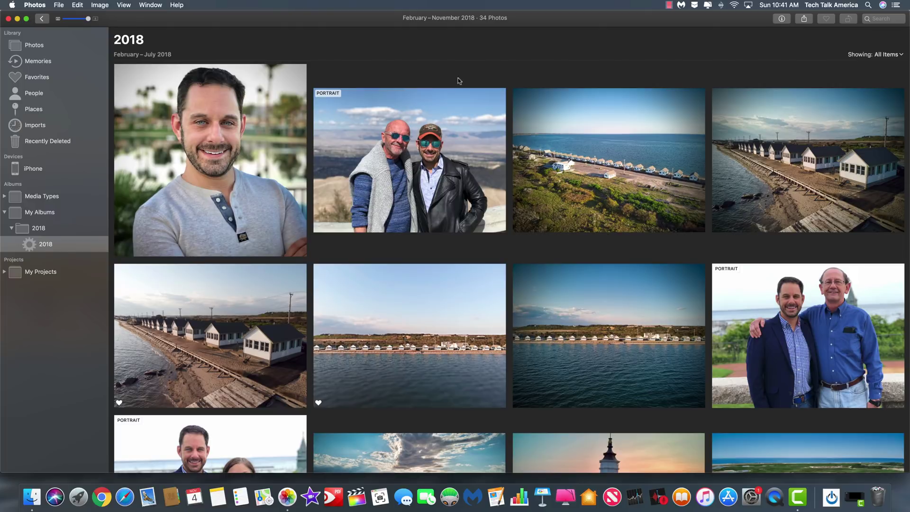
click(583, 205)
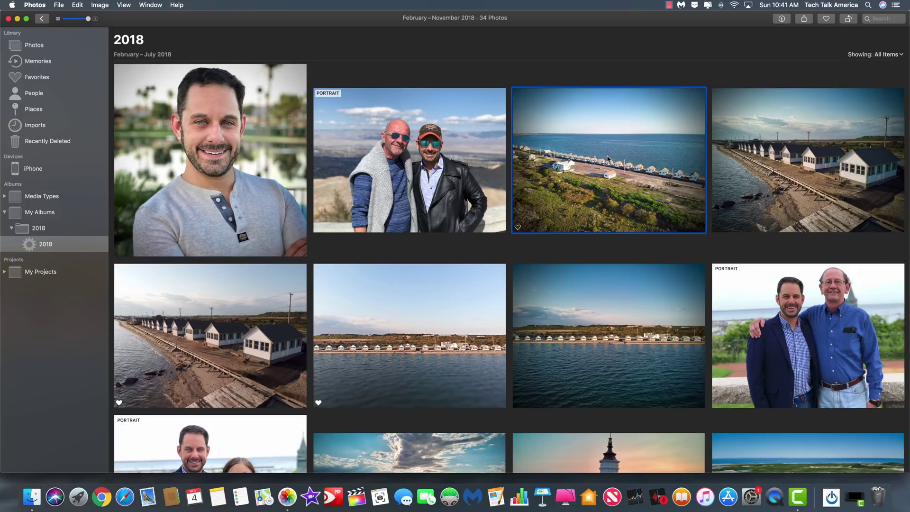
shift+click(586, 321)
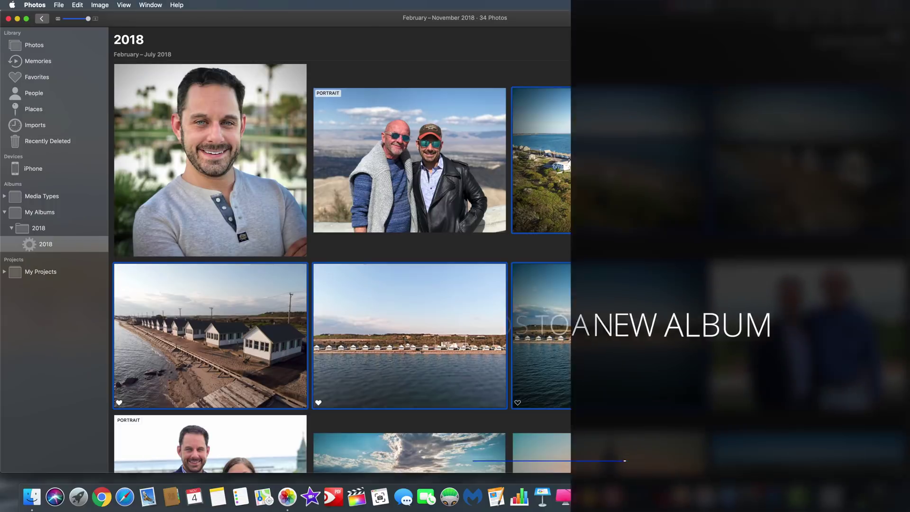
key(super+n)
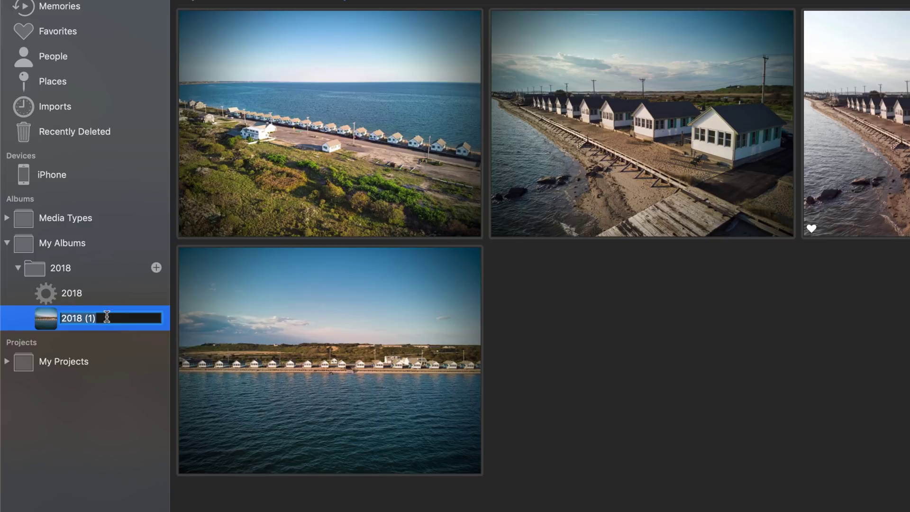
text(Tr)
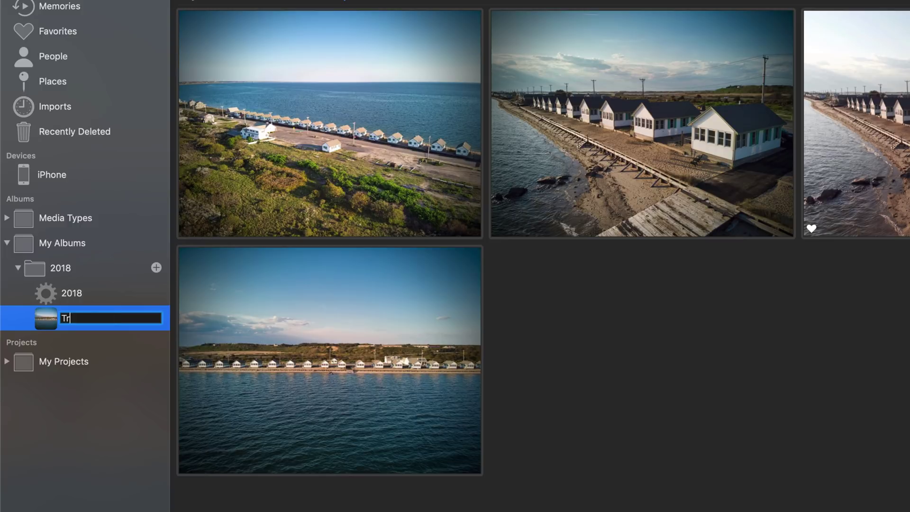
text(uro Drone Shots)
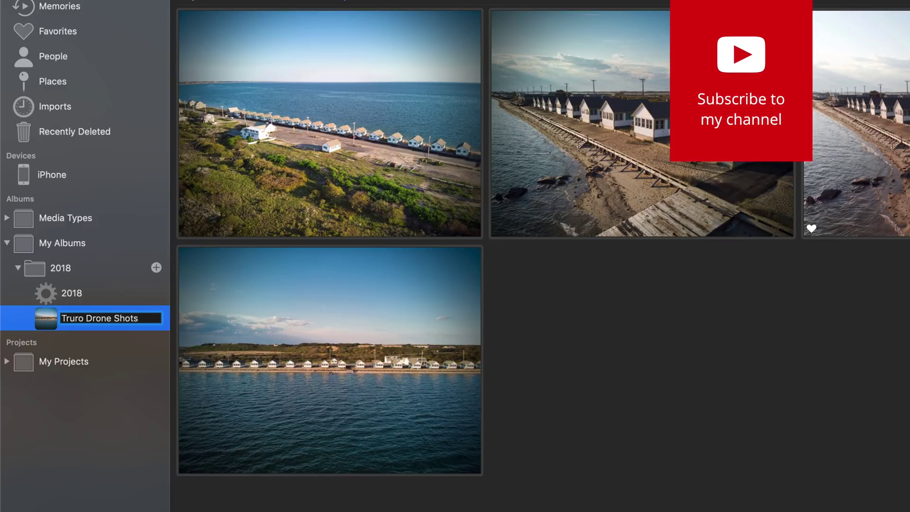
key(Return)
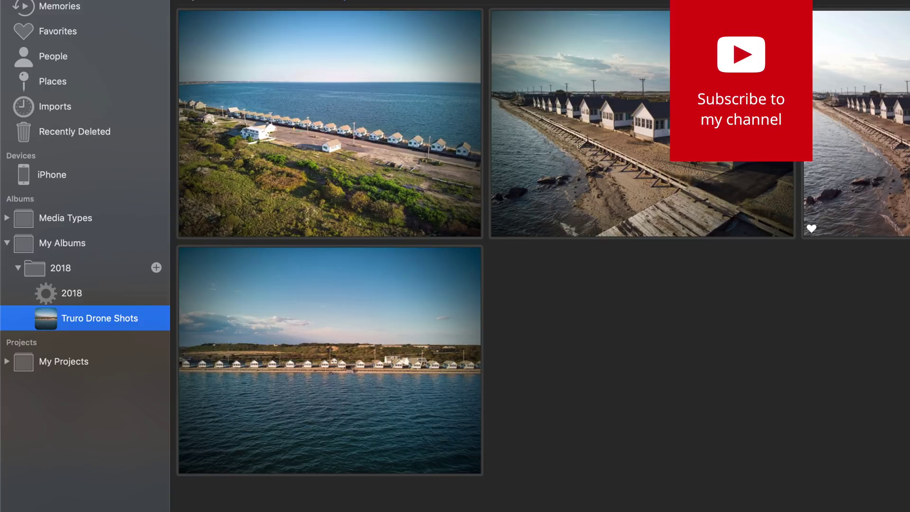
Make a new album named Halloween from the consecutive costume photos at the end of the 2018 smart album
click(70, 295)
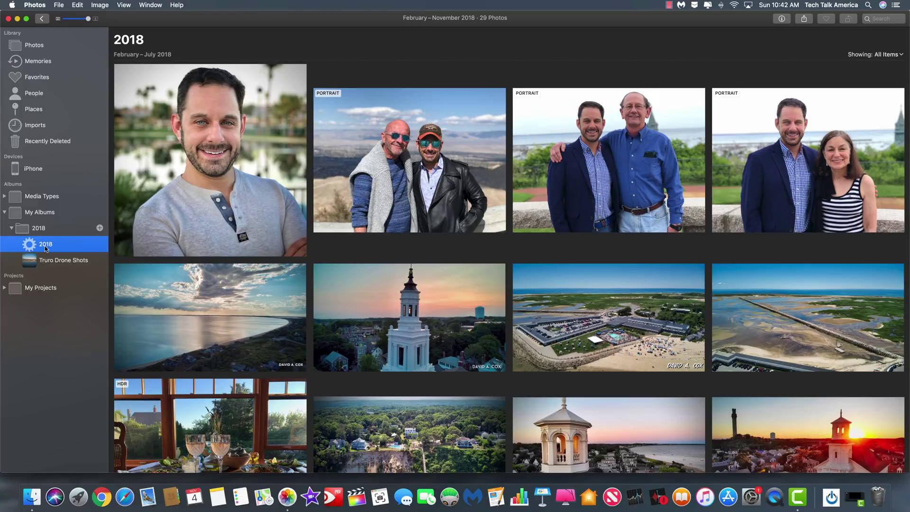
scroll(318, 336, down, 10)
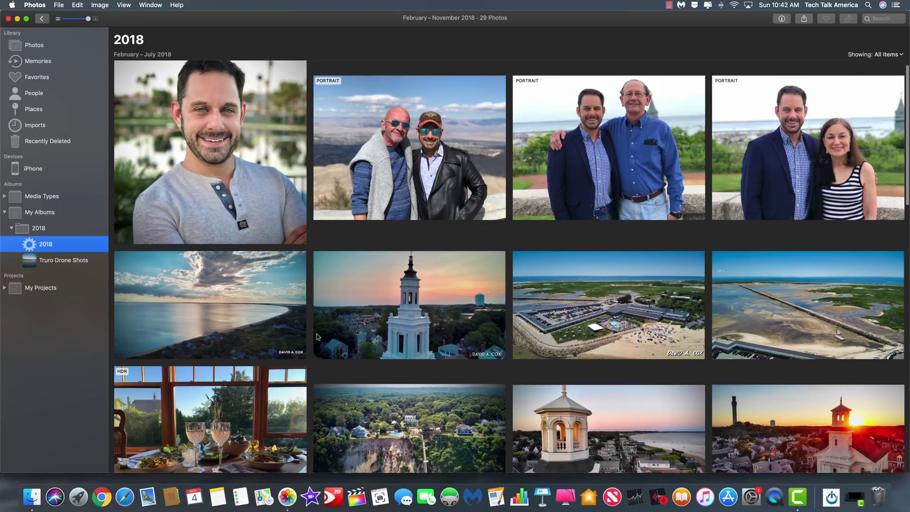
scroll(317, 336, down, 5)
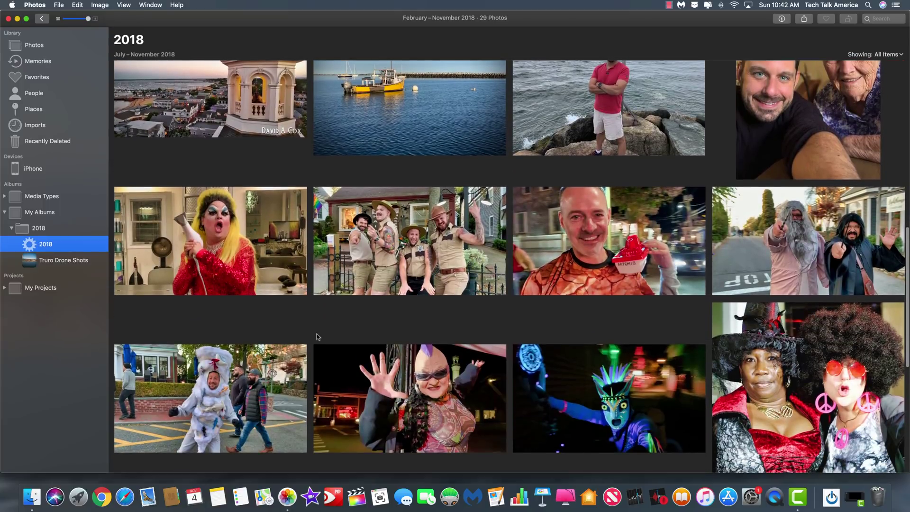
scroll(316, 336, down, 3)
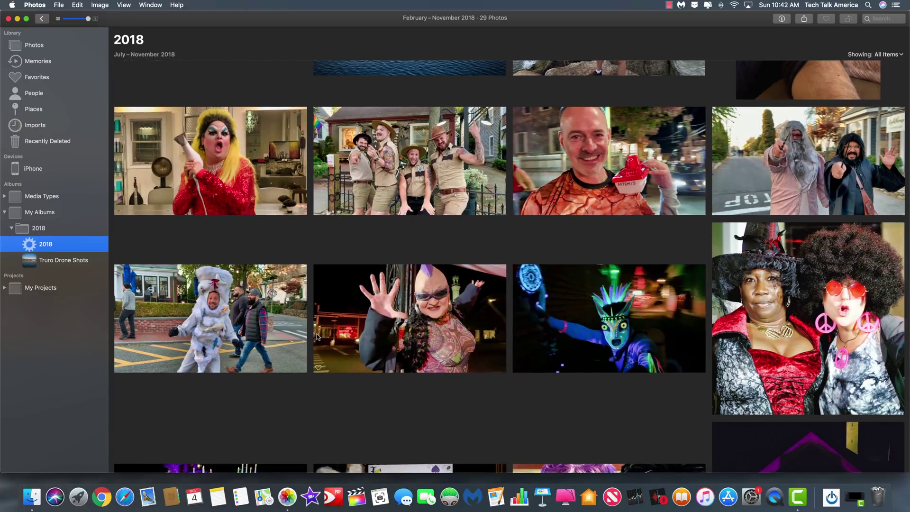
click(256, 176)
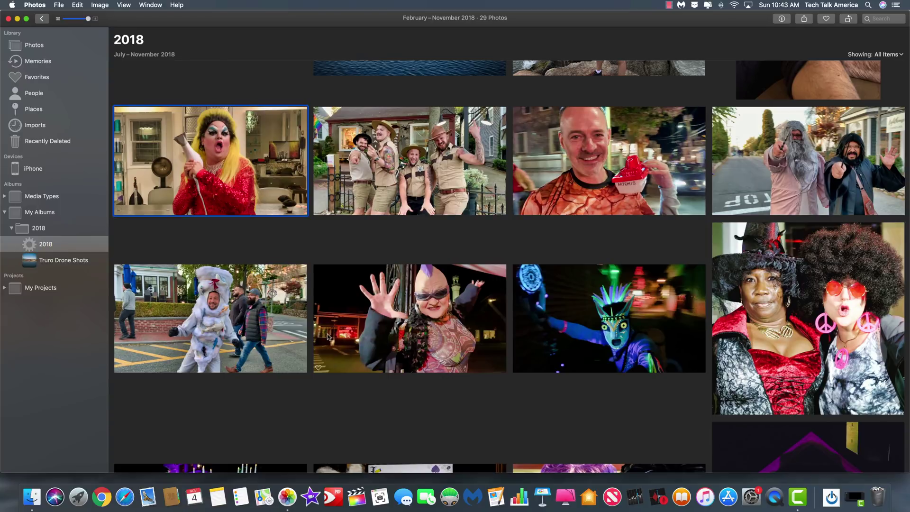
scroll(327, 333, down, 10)
shift+click(251, 392)
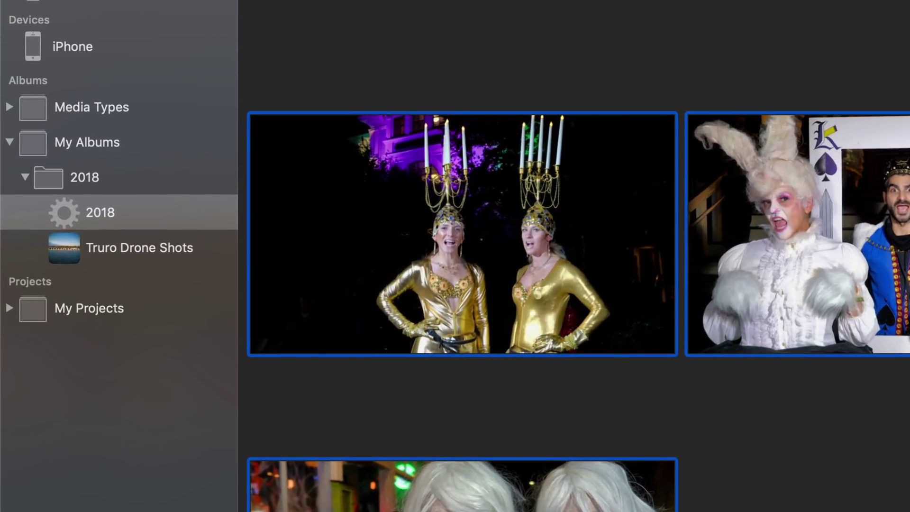
key(super+n)
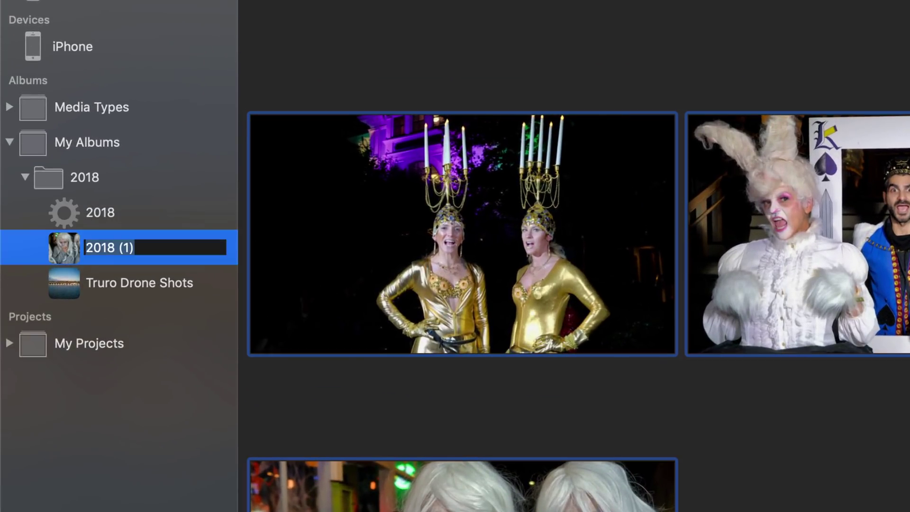
text(H)
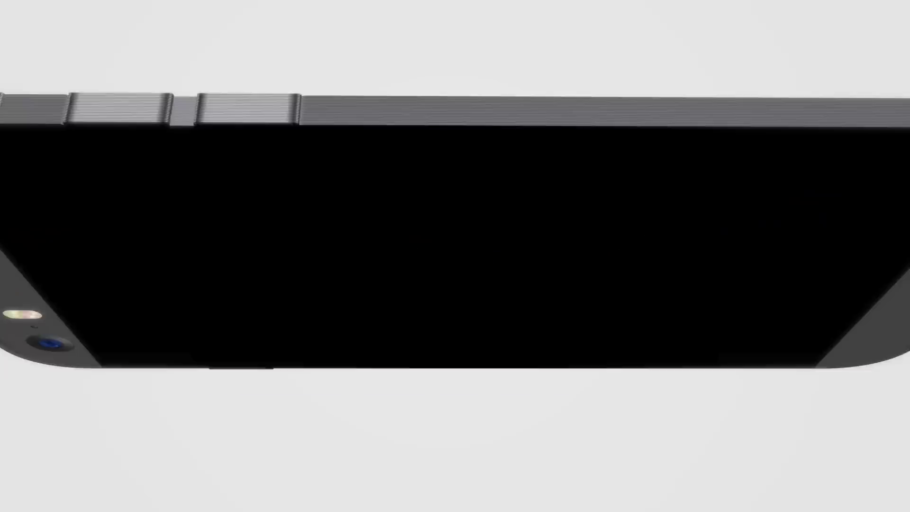
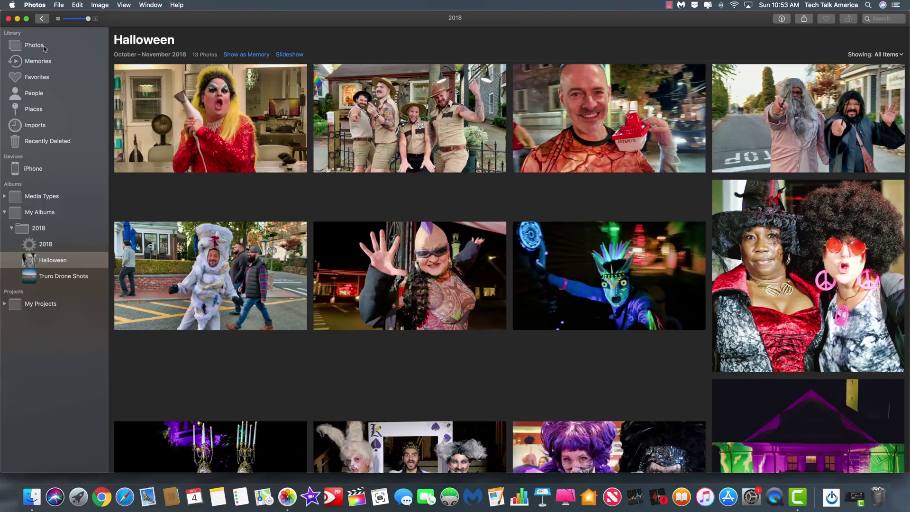
Start a new smart album named DJI with the condition Filename includes dji
click(60, 6)
click(87, 23)
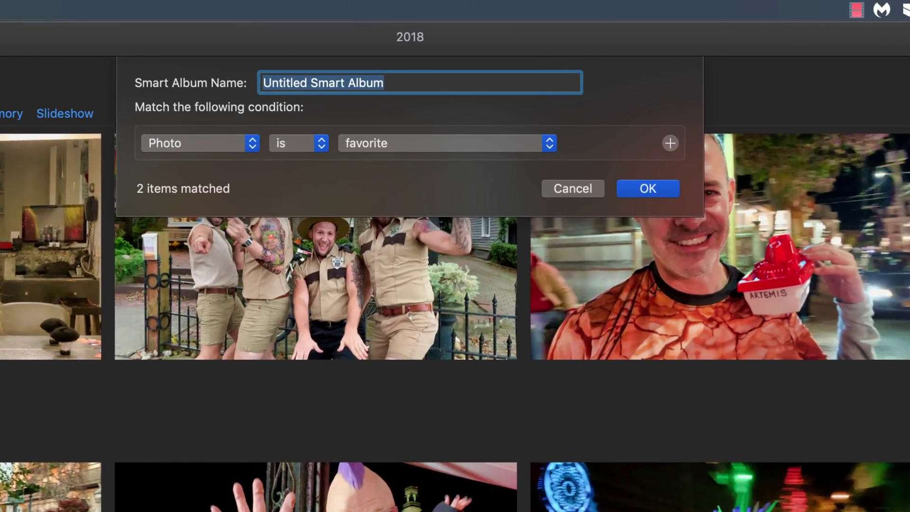
text(DJI)
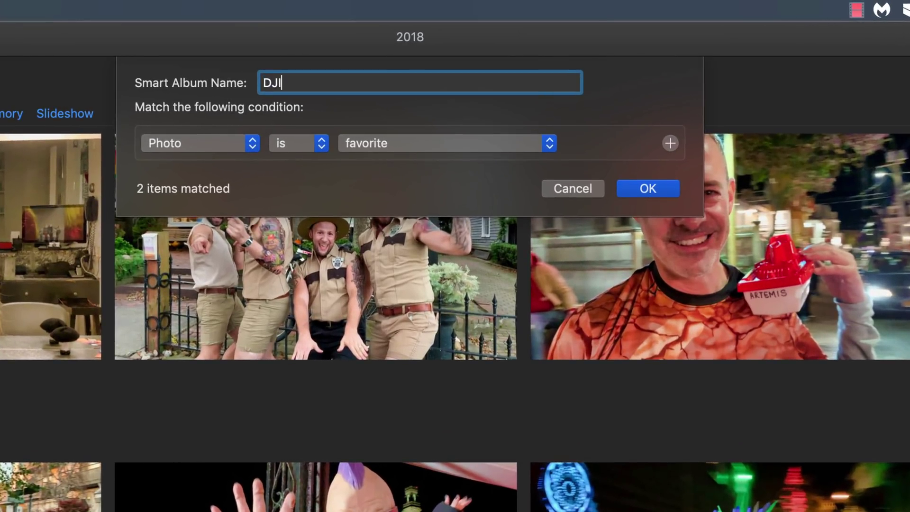
click(206, 143)
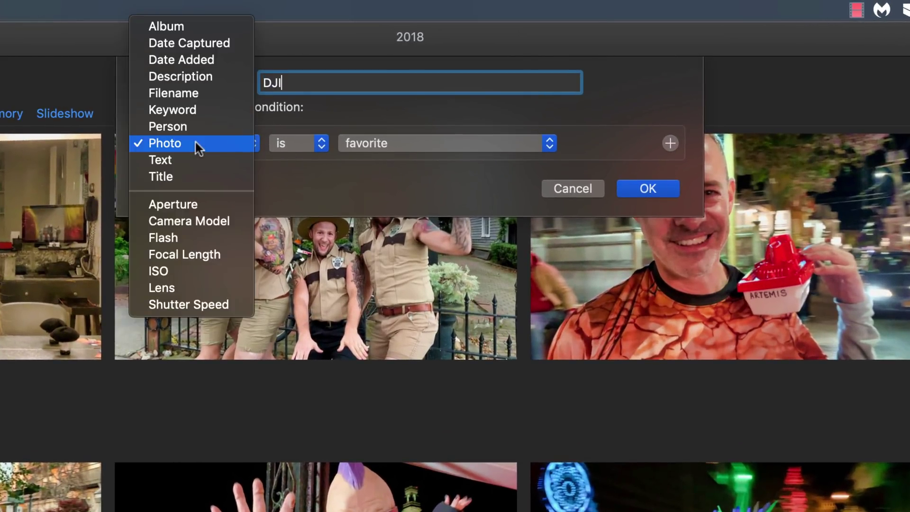
click(204, 94)
click(459, 144)
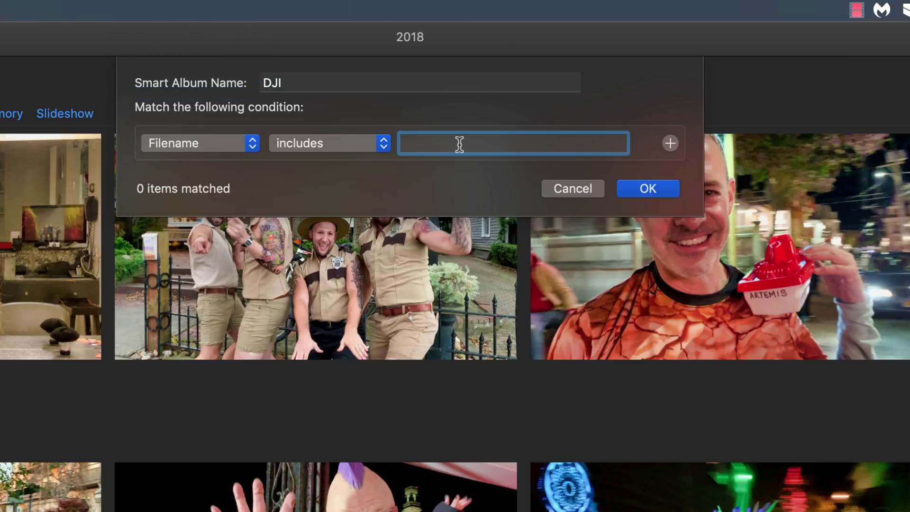
text(dji)
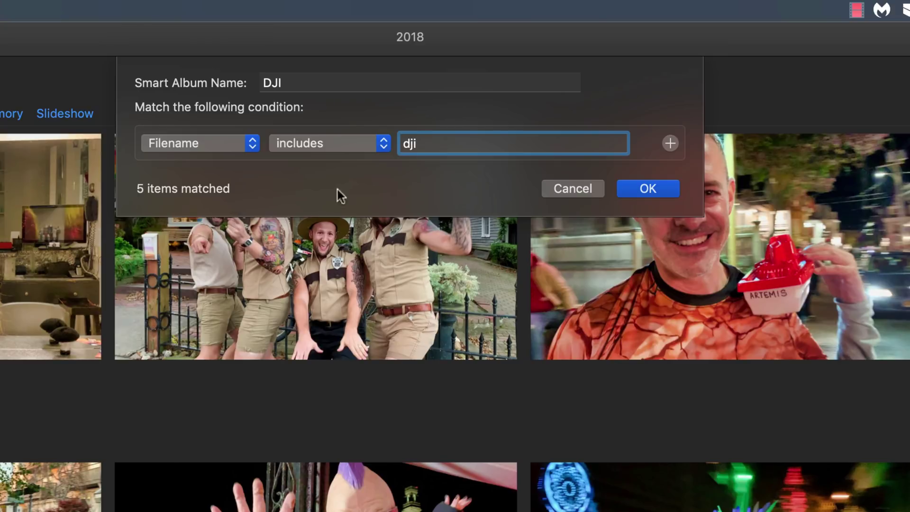
Add a second condition, Filename includes yun, keep matching any condition, and create the DJI smart album
click(670, 143)
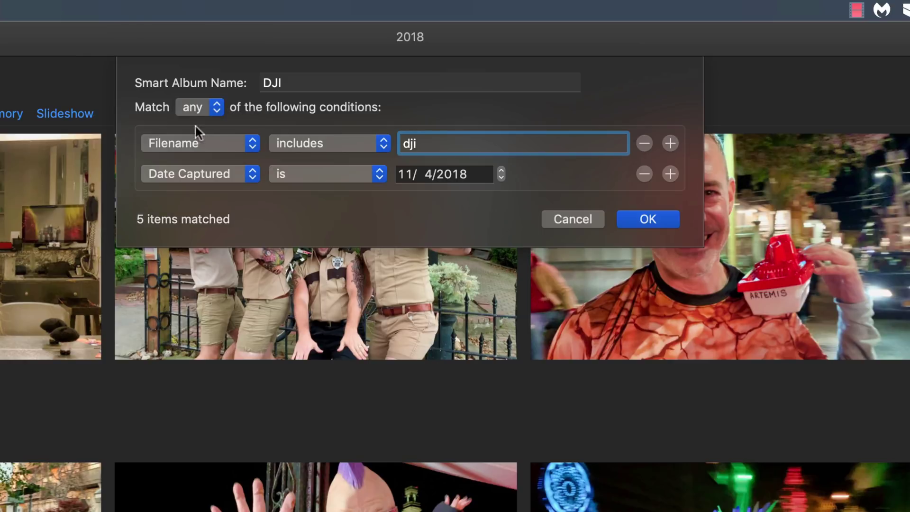
click(197, 173)
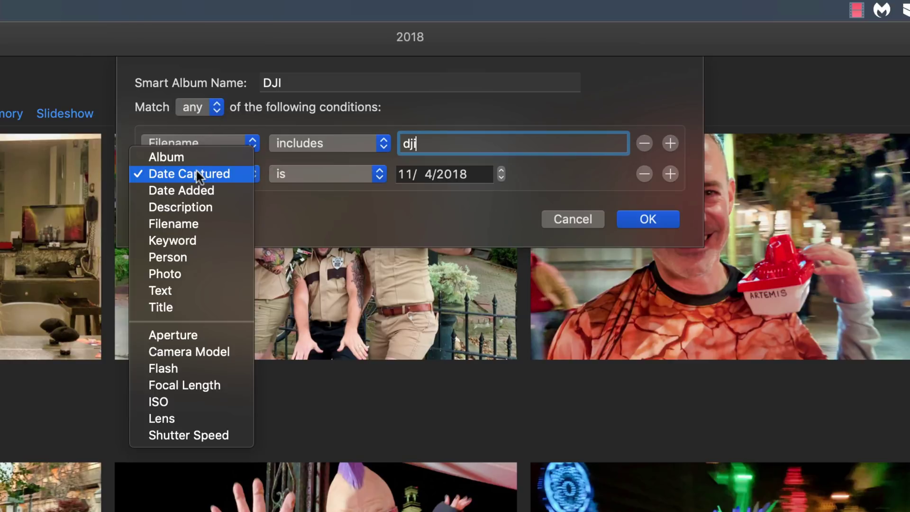
click(198, 228)
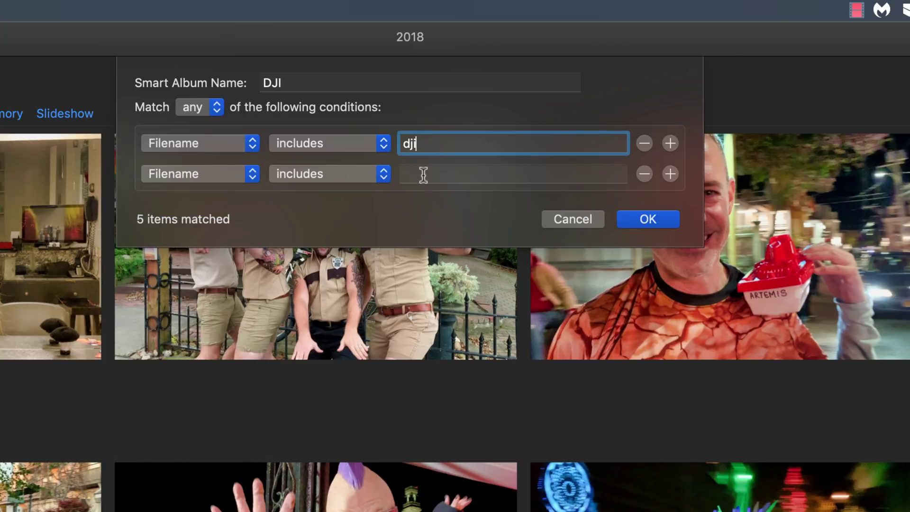
click(440, 170)
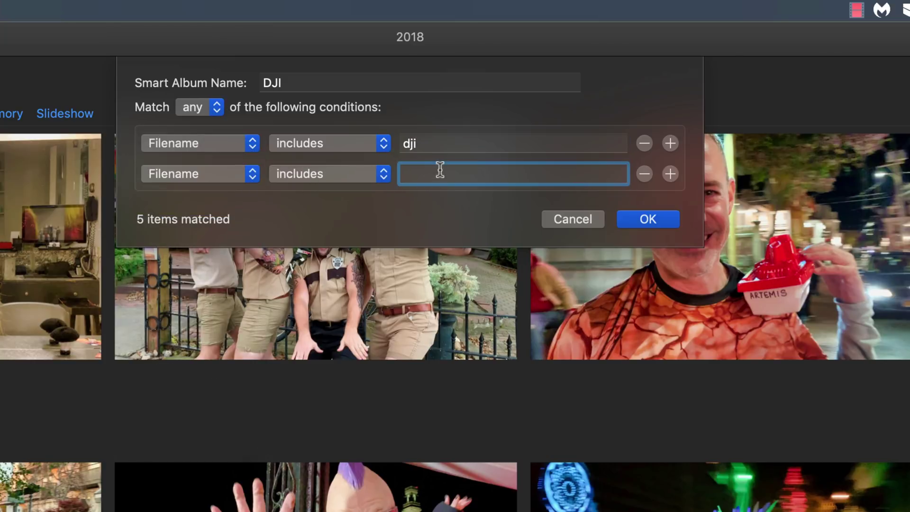
text(yu)
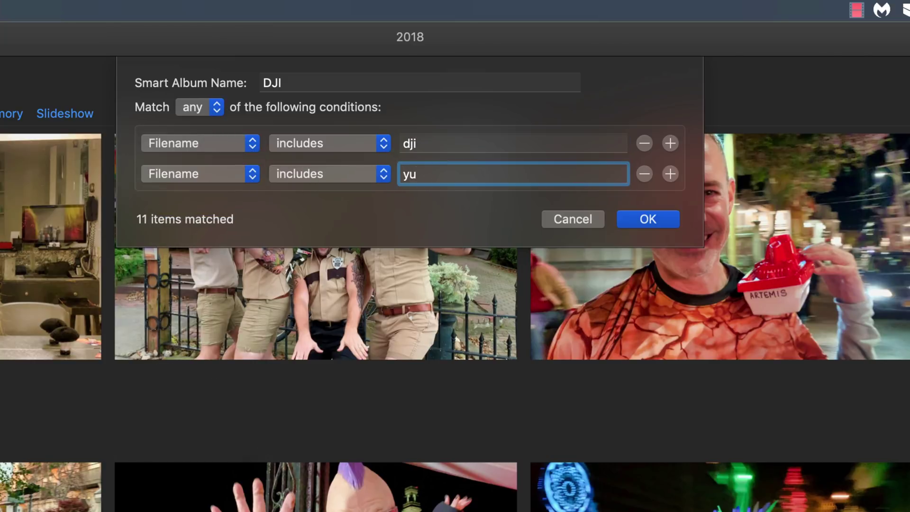
text(n)
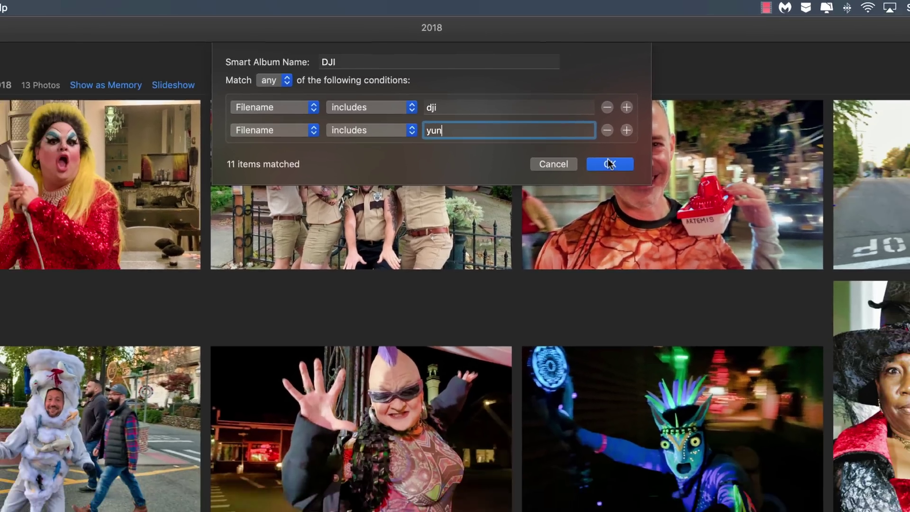
click(609, 164)
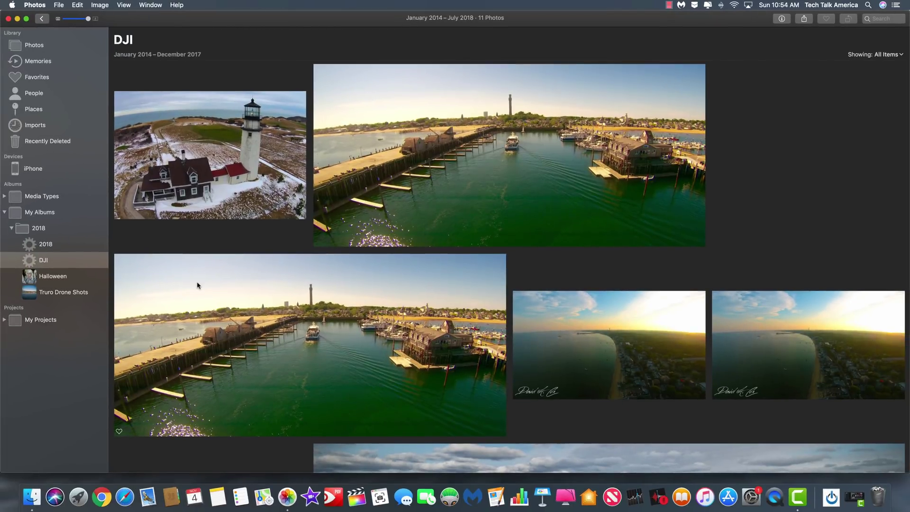
scroll(197, 285, down, 6)
scroll(198, 285, up, 4)
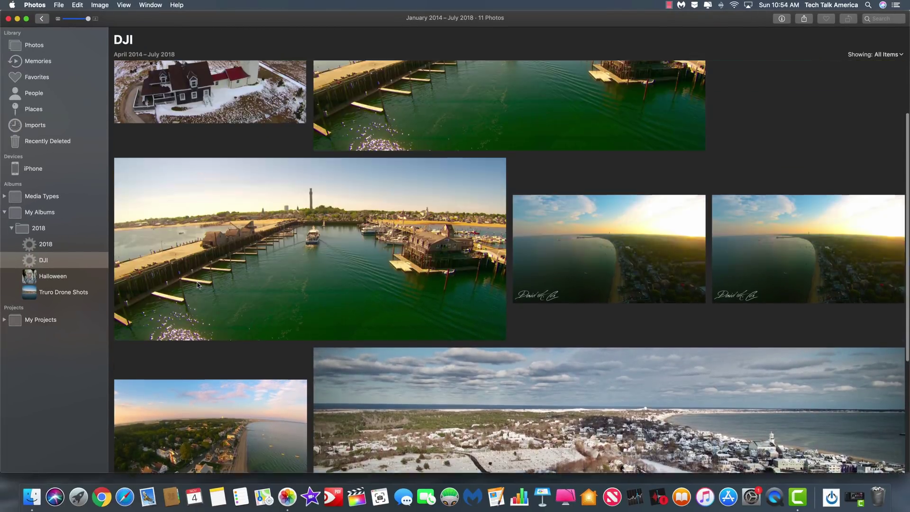
scroll(198, 285, up, 4)
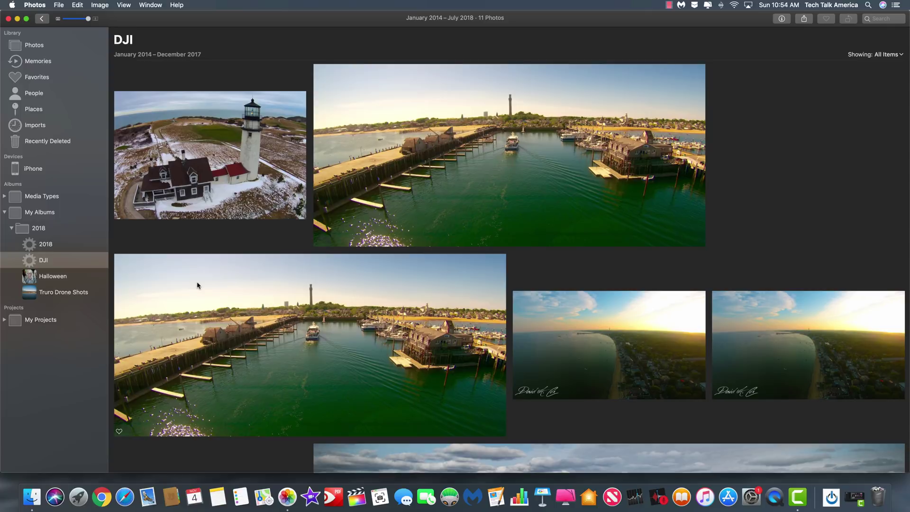
scroll(198, 286, down, 6)
scroll(198, 285, up, 6)
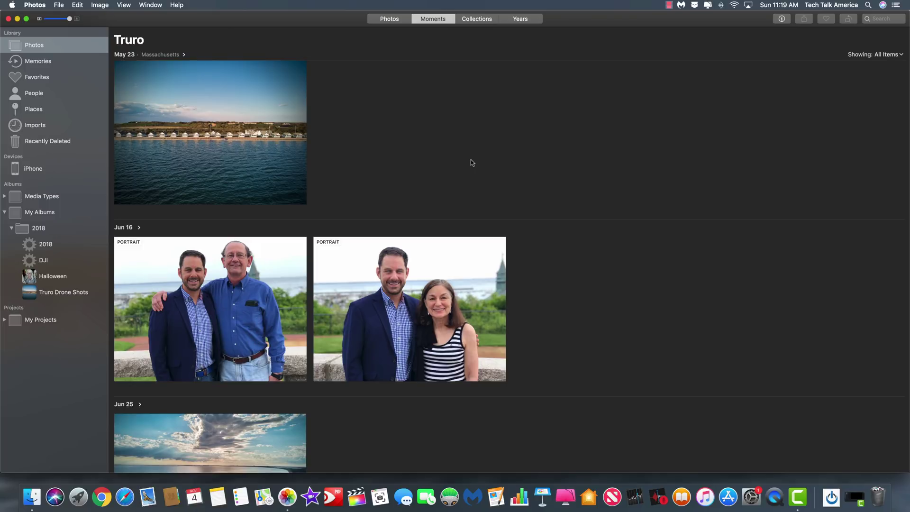
Look through the photos grouped under the first person in People, and return to the People overview
click(28, 95)
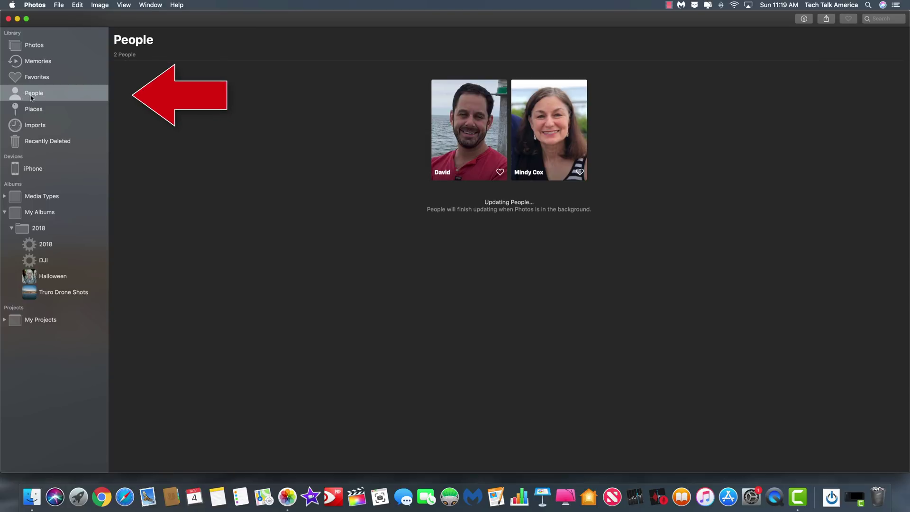
double_click(473, 130)
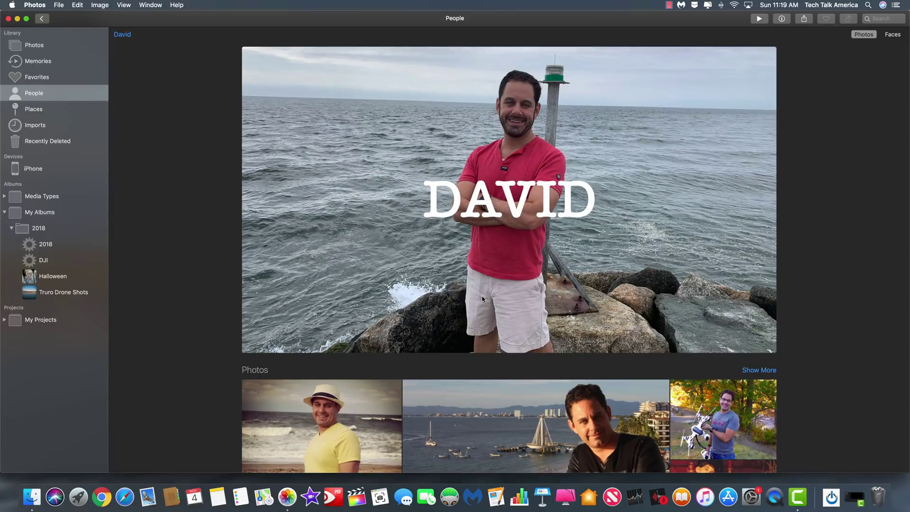
scroll(482, 298, down, 15)
scroll(482, 298, up, 12)
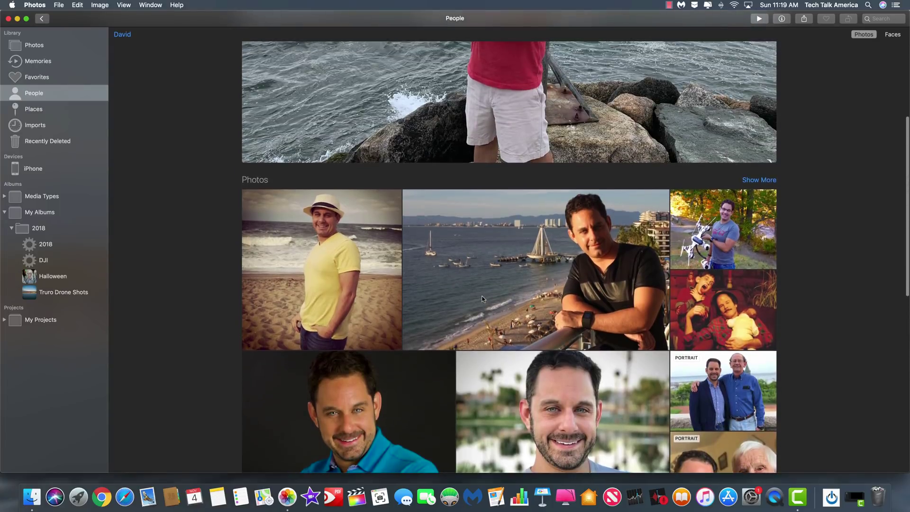
scroll(482, 298, down, 5)
scroll(482, 298, up, 8)
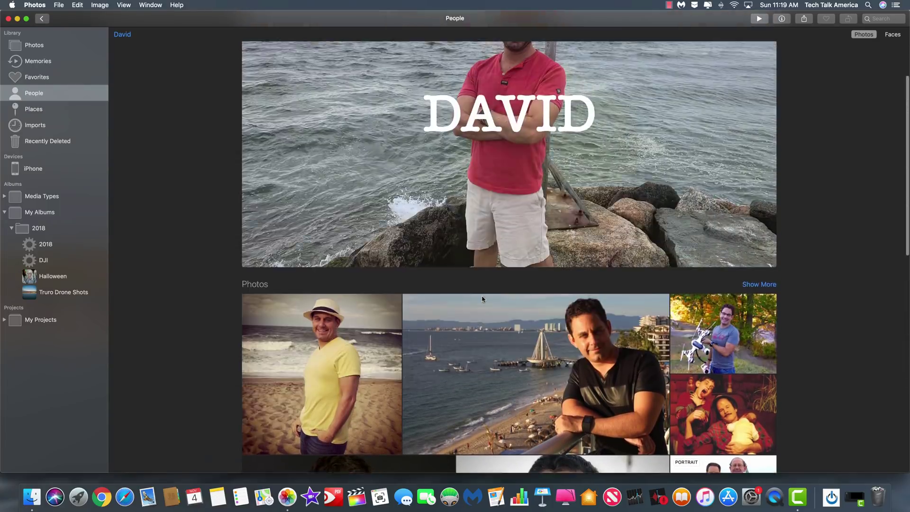
click(42, 19)
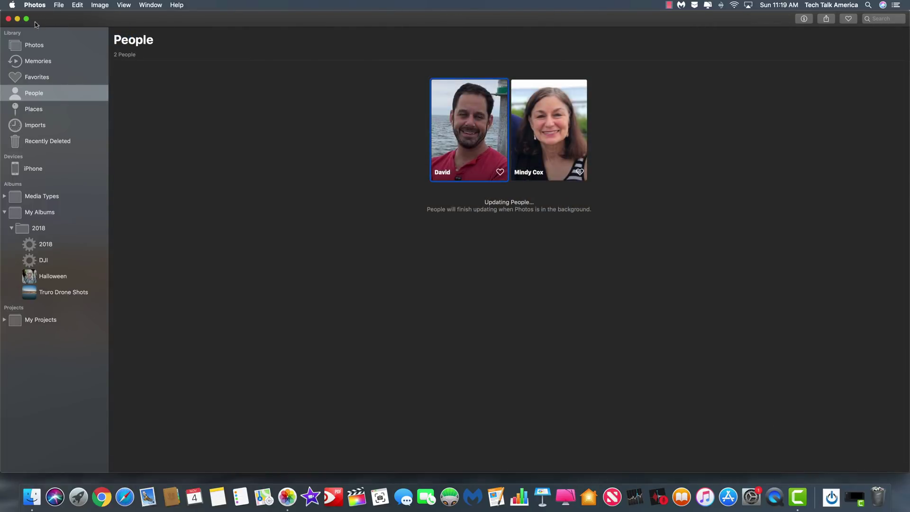
Start a new smart album named Mother and Son with the condition Person is, choosing the mother's name
click(57, 6)
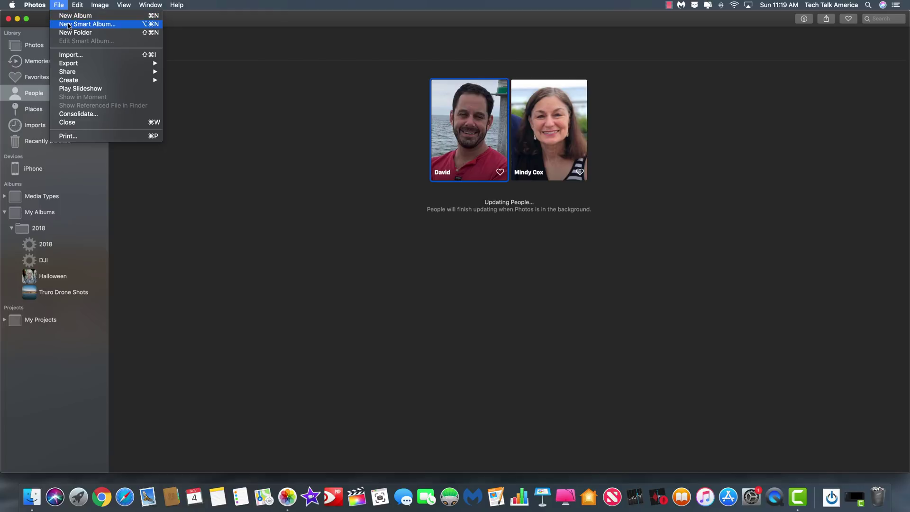
click(67, 23)
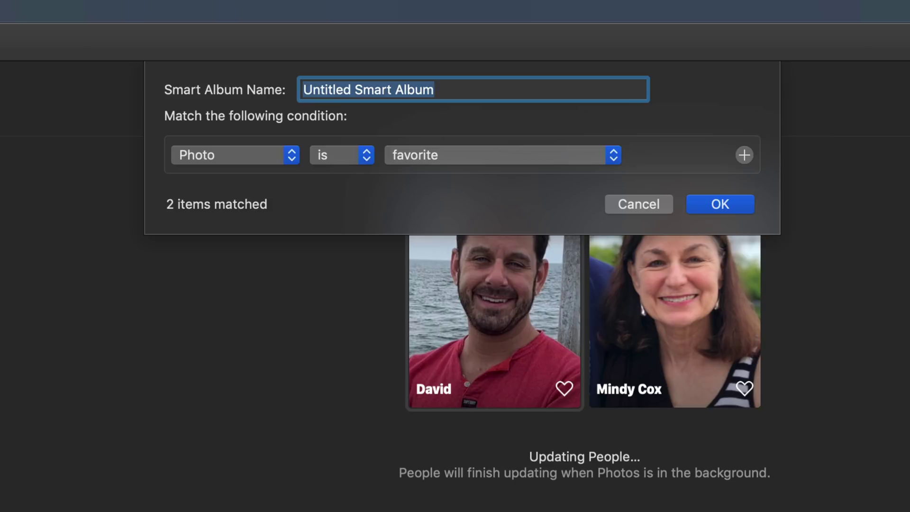
text(Mother and Son)
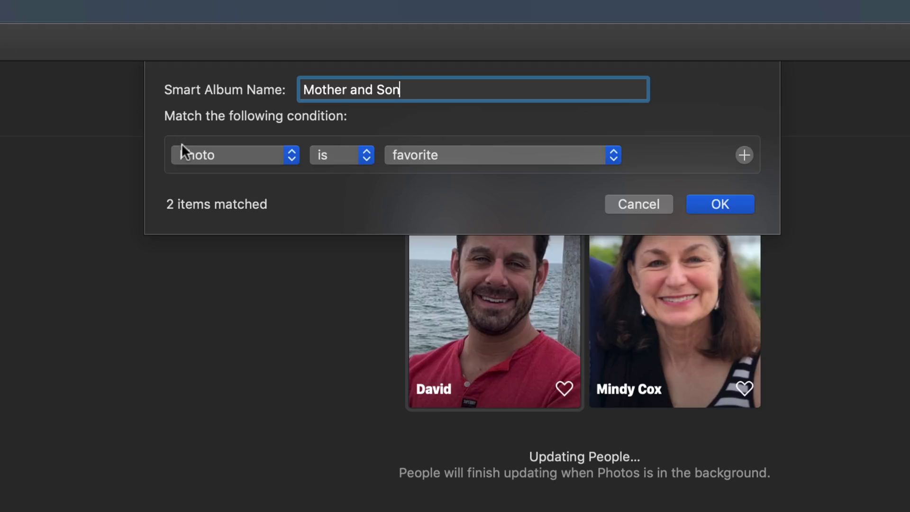
click(205, 152)
click(214, 139)
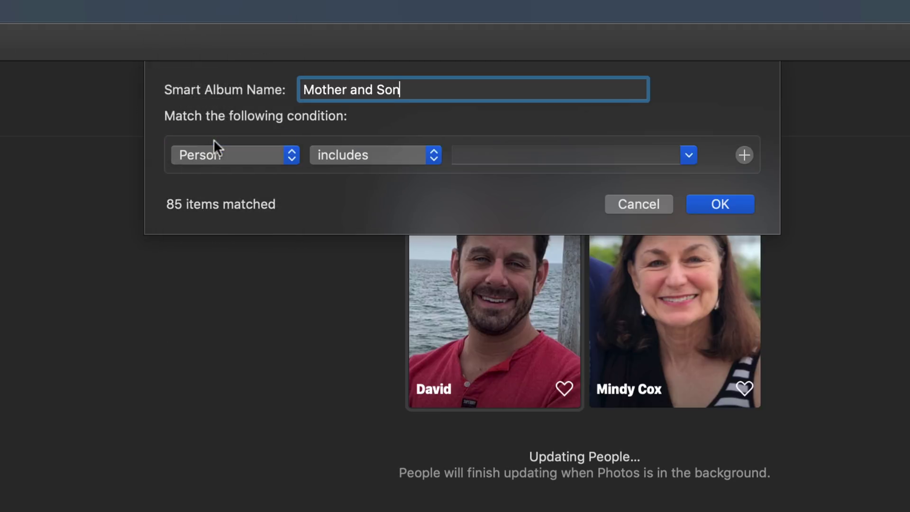
click(412, 156)
click(396, 191)
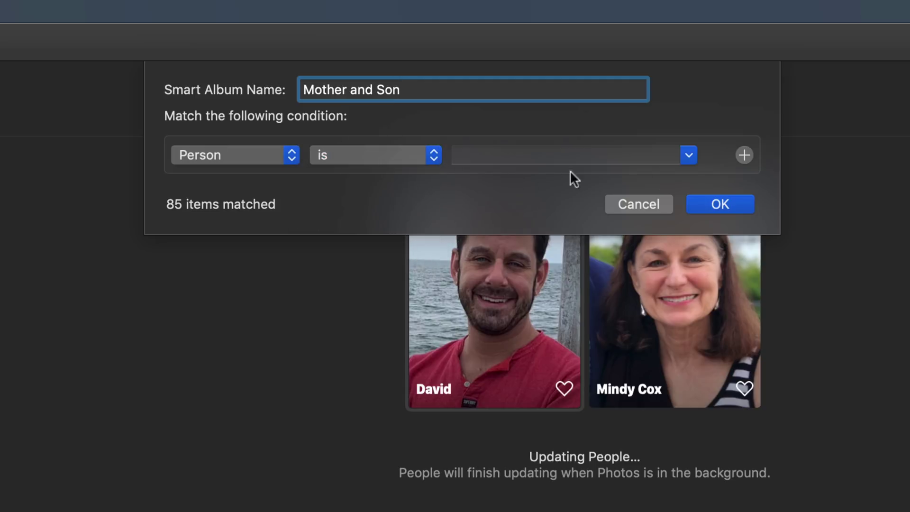
click(689, 155)
click(479, 202)
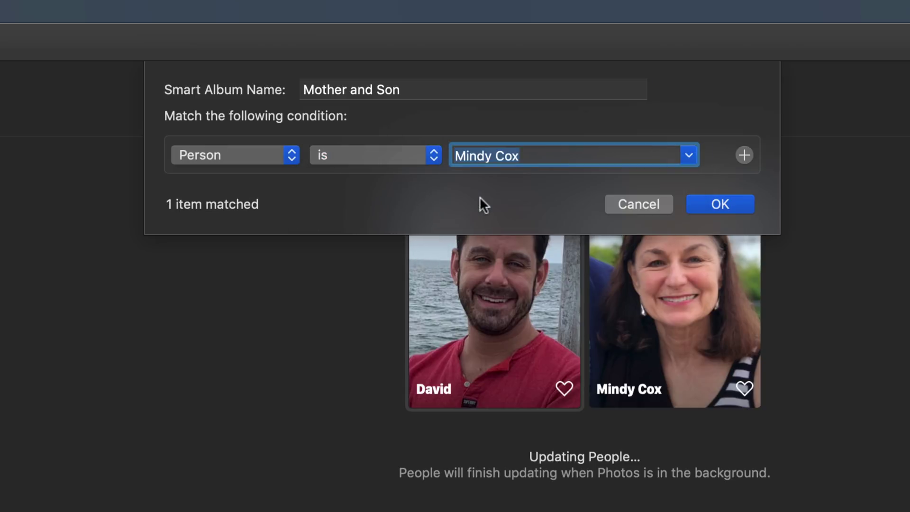
Add a second condition, Person is, to the Mother and Son smart album, choosing the son's name
key(Tab)
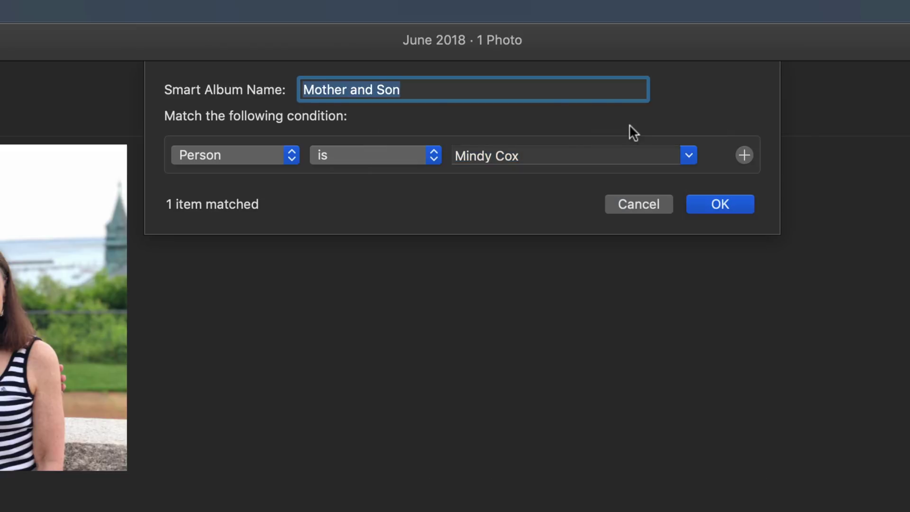
click(743, 155)
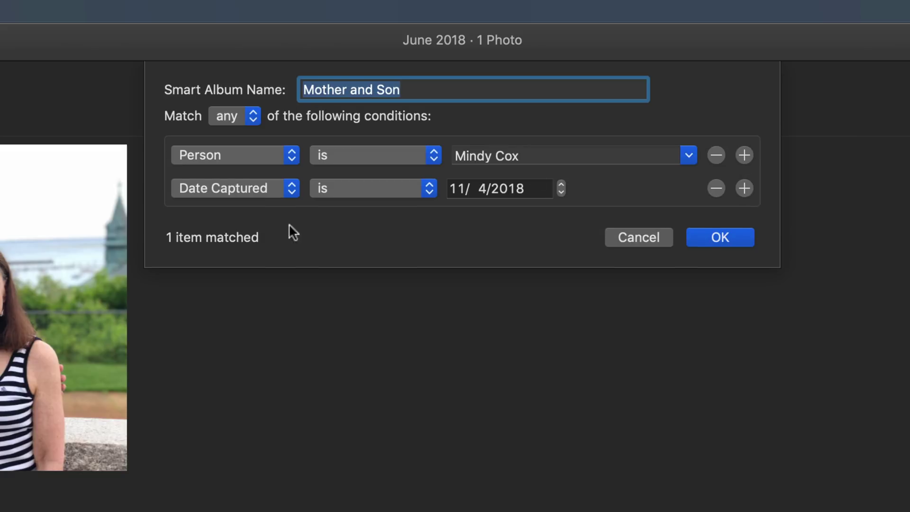
click(241, 184)
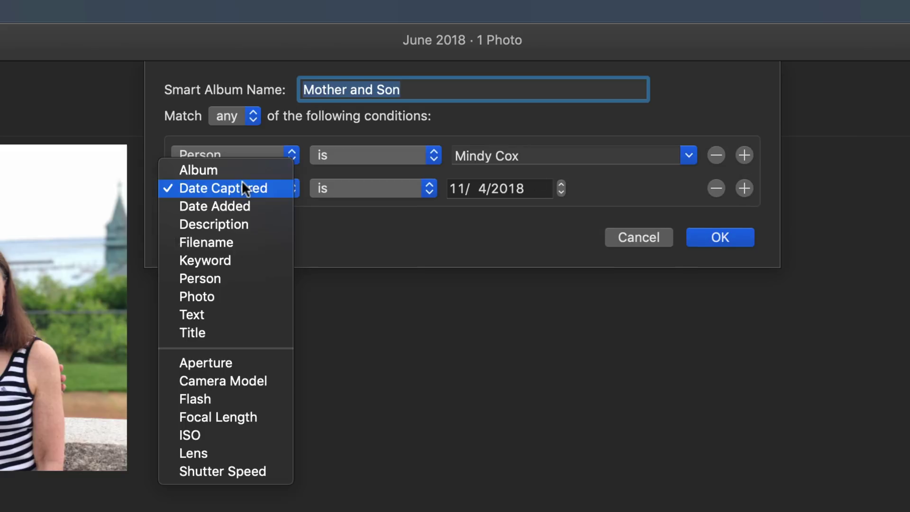
click(228, 279)
click(383, 187)
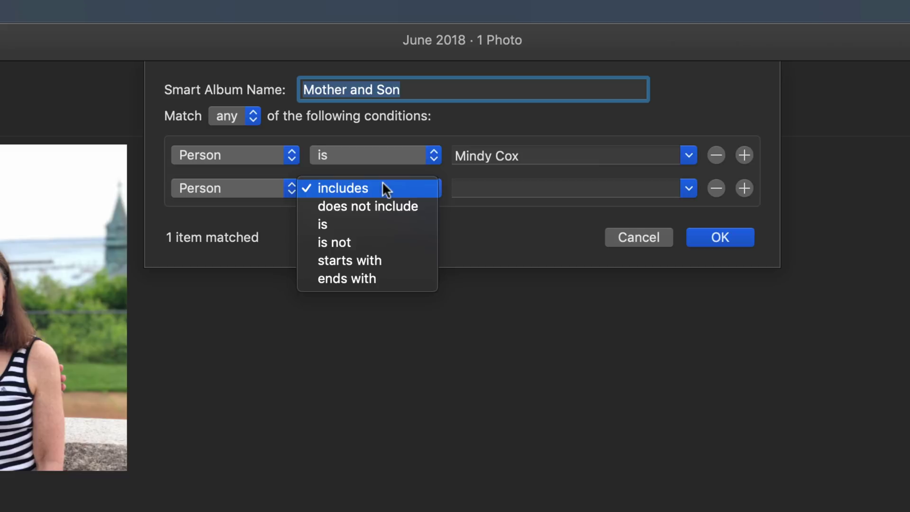
click(379, 223)
click(690, 188)
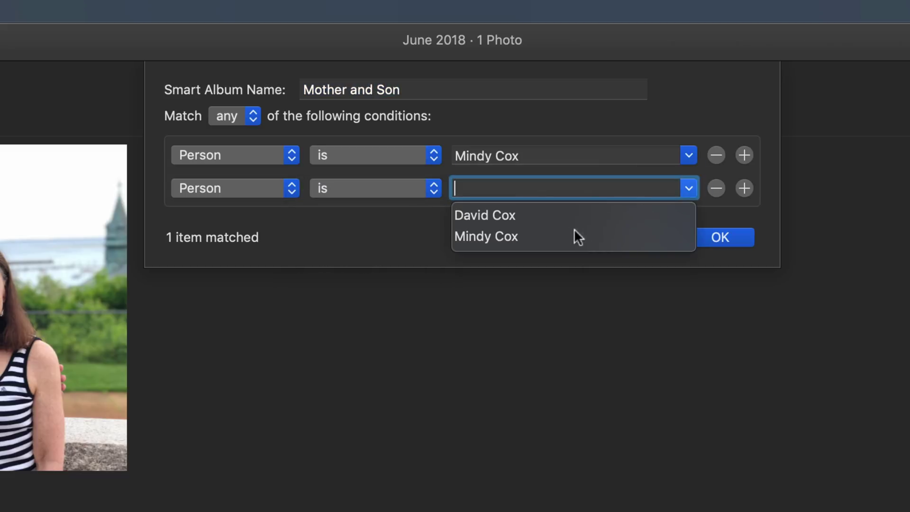
click(540, 215)
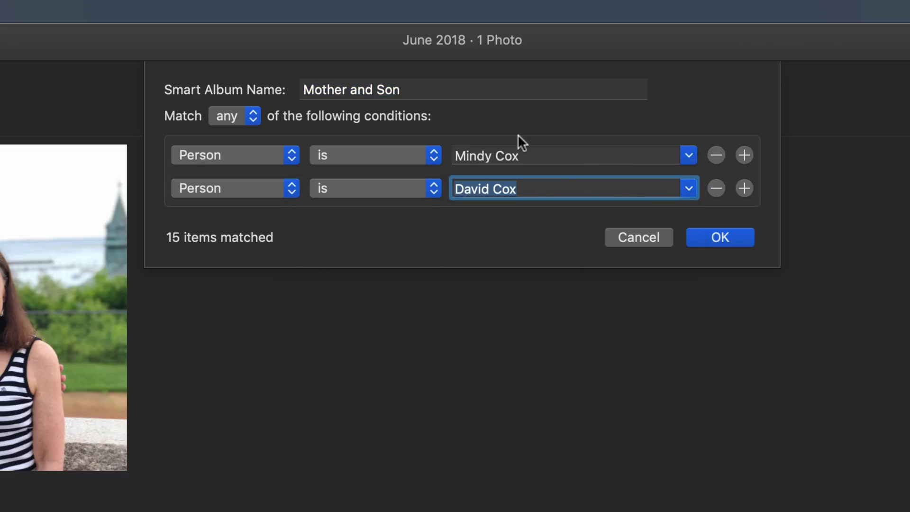
Require all conditions to match and create the Mother and Son smart album
click(226, 117)
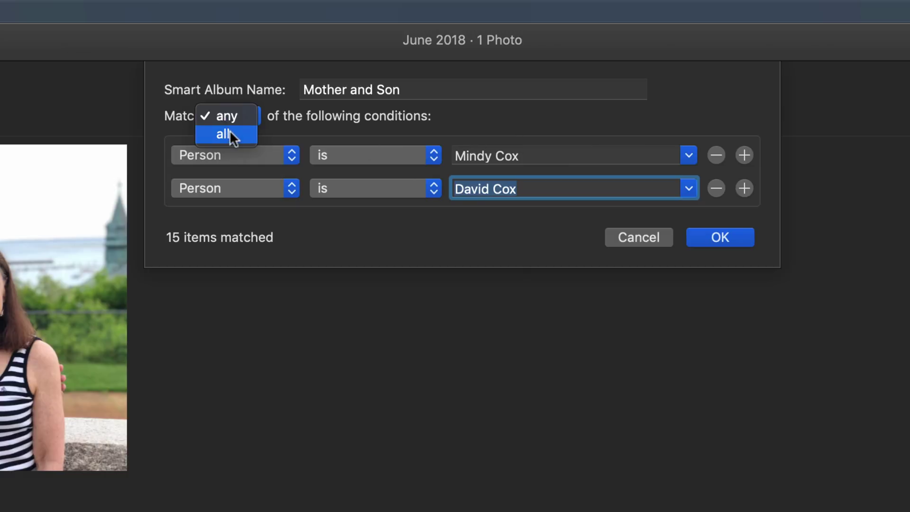
click(230, 133)
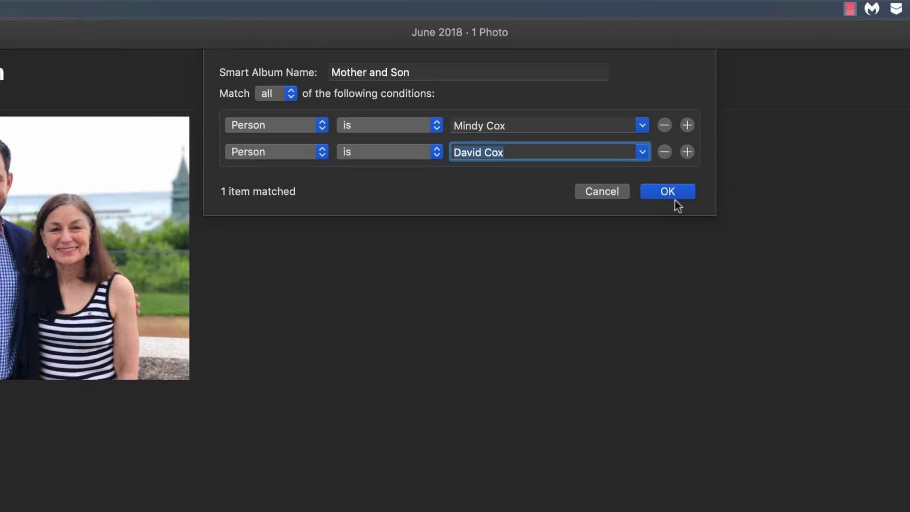
click(739, 238)
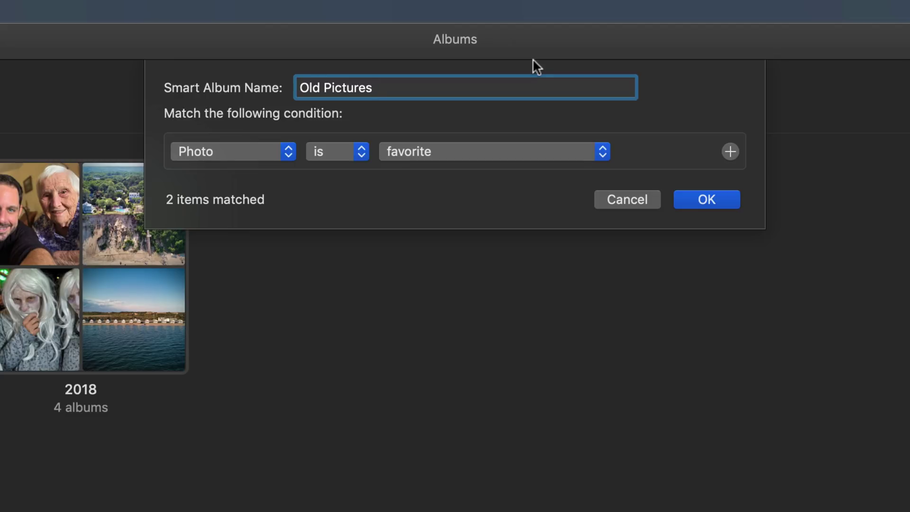
Set the Old Pictures smart album's condition to Photo is not, and choose the photo attribute to exclude
click(355, 147)
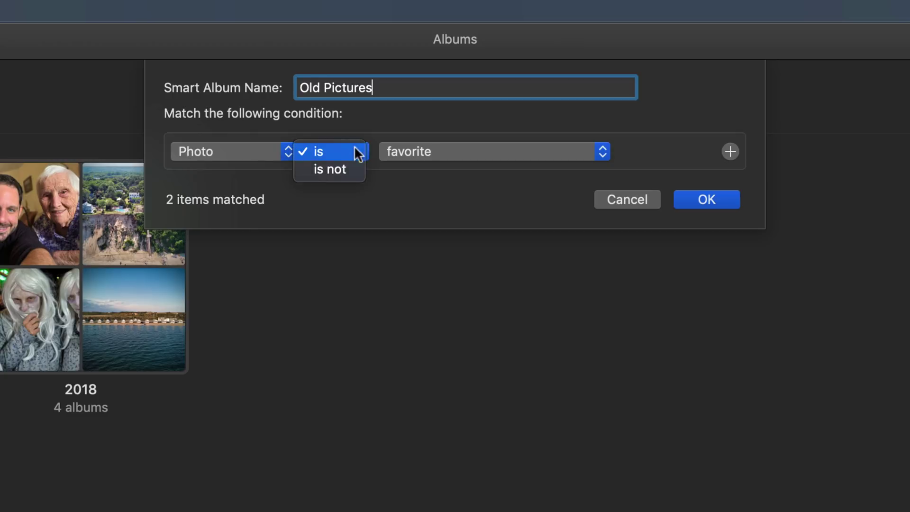
click(344, 169)
click(460, 151)
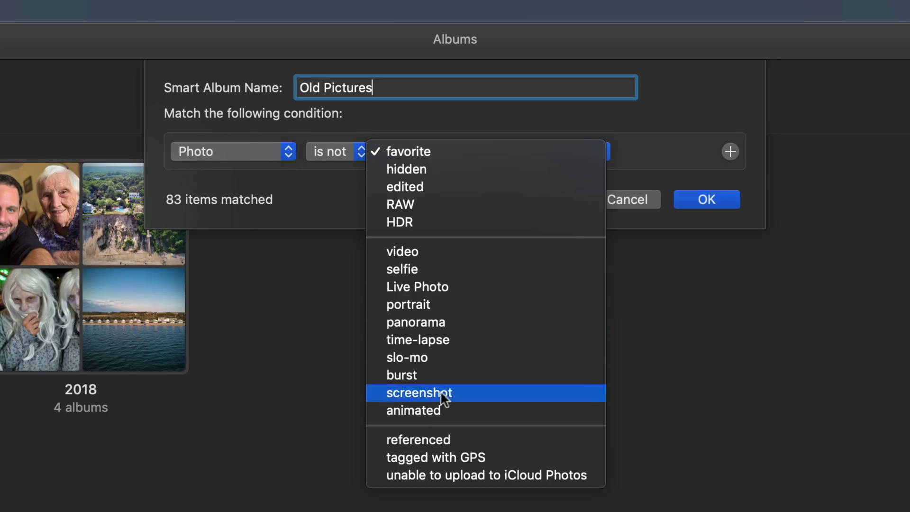
click(433, 449)
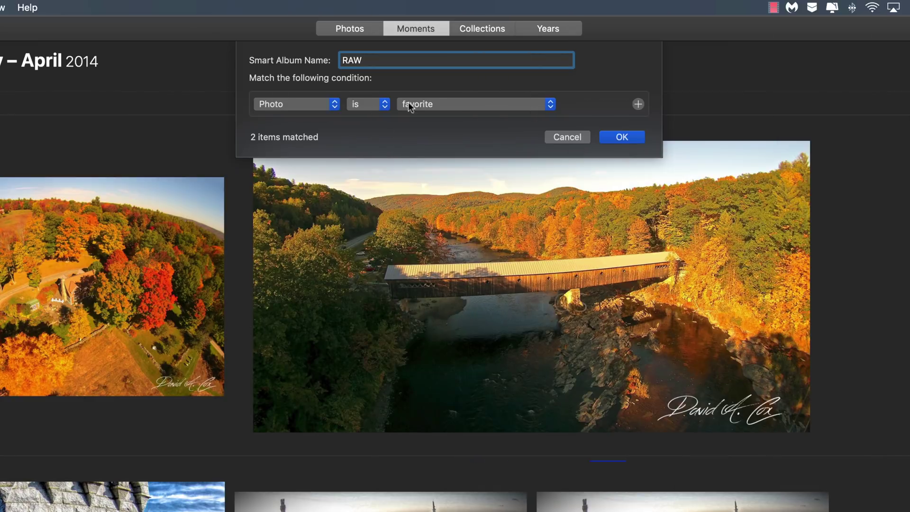
Set the RAW smart album's condition to Photo is RAW
click(445, 106)
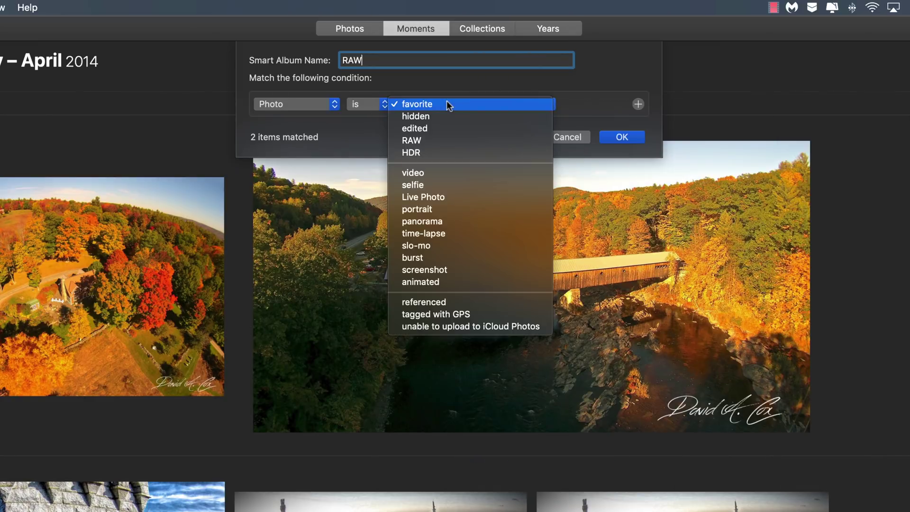
click(436, 135)
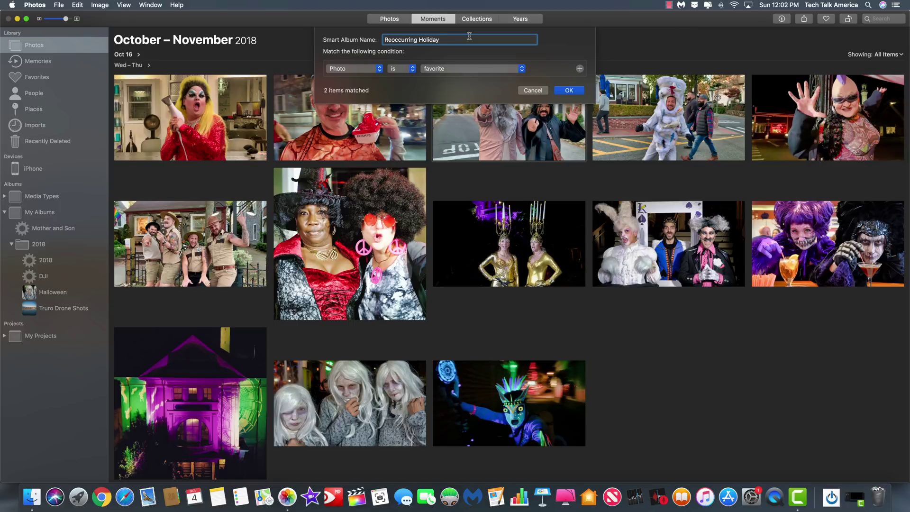
Rename the new smart album as Halloween and set its condition to Date Captured is 10/31/2018
key(super+a)
text(Halloween)
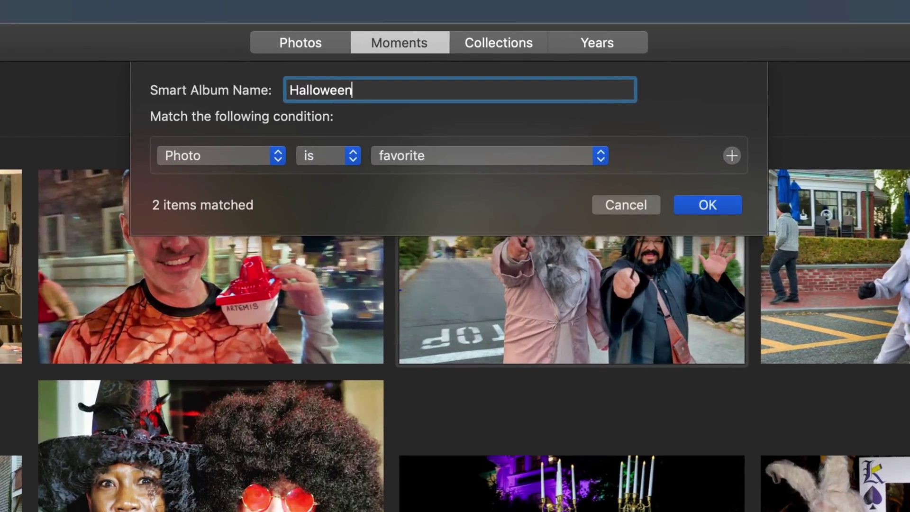
click(199, 151)
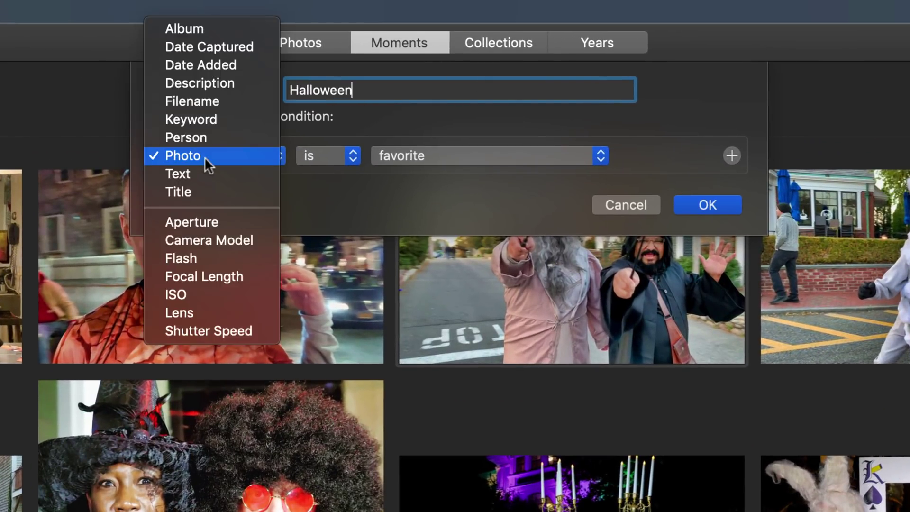
click(283, 107)
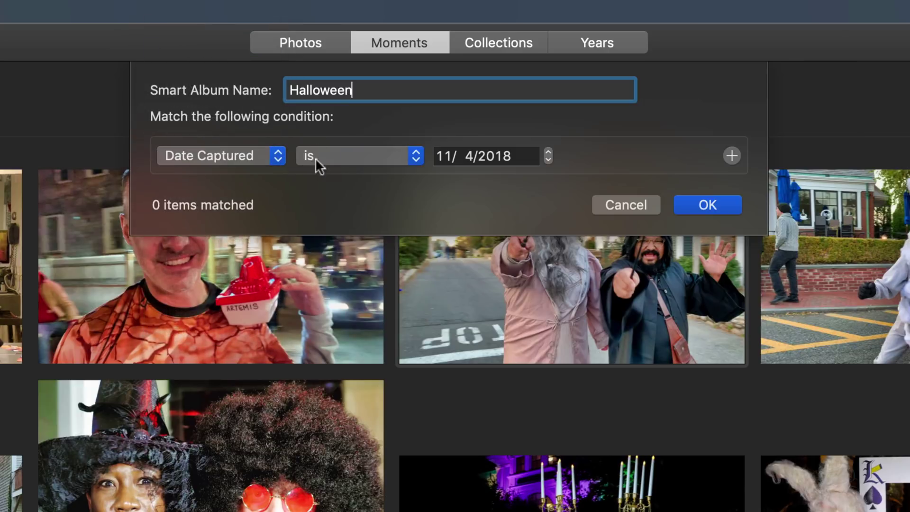
click(445, 156)
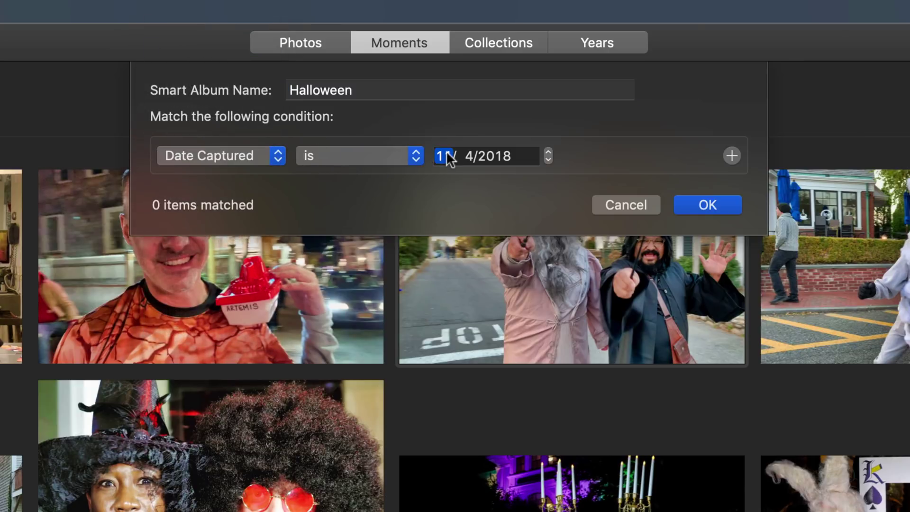
text(10)
click(468, 156)
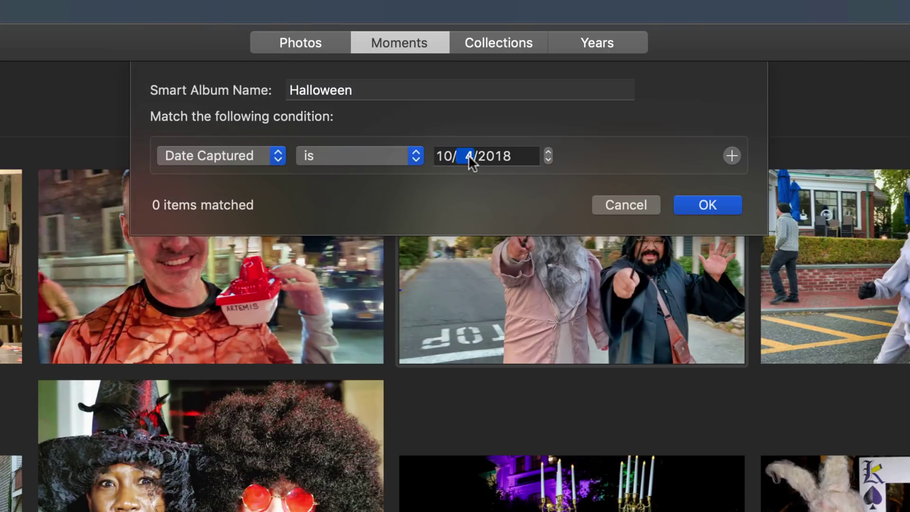
text(31)
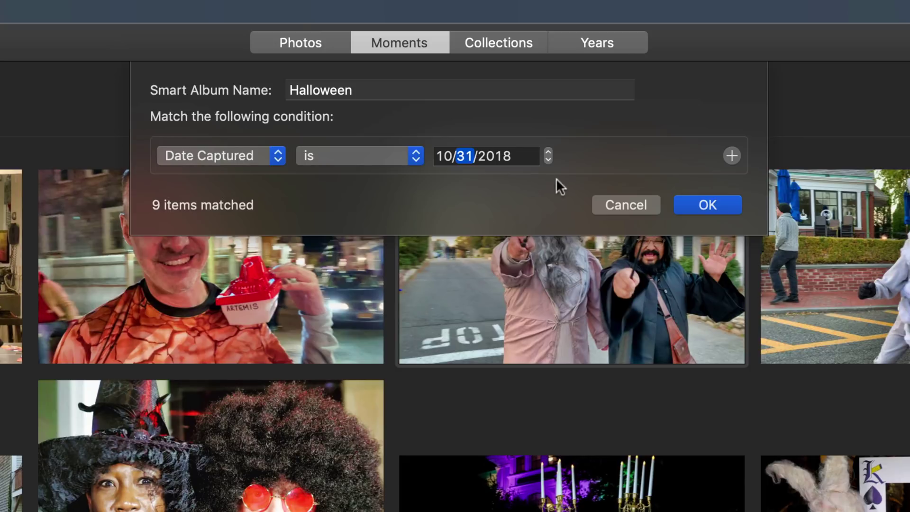
Add a second Date Captured condition to the Halloween smart album
click(732, 156)
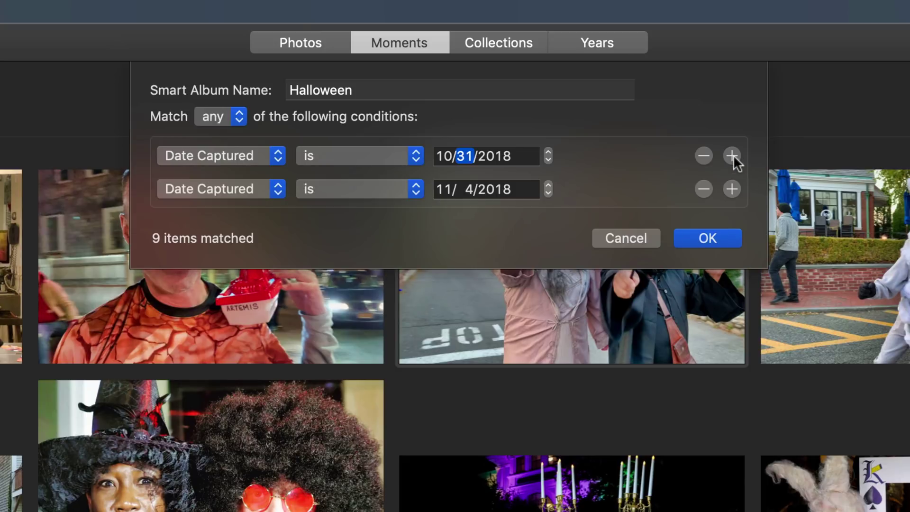